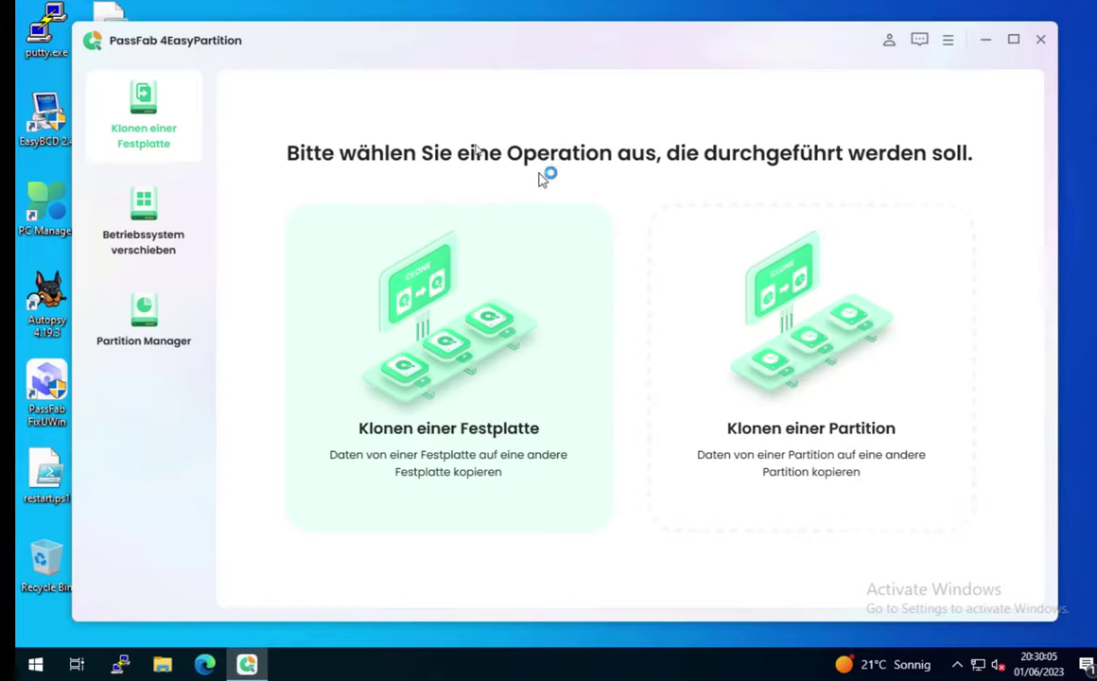
- Maximize the program window and open the disk cloning setup, "Klonen einer Festplatte"
left_click(1014, 41)
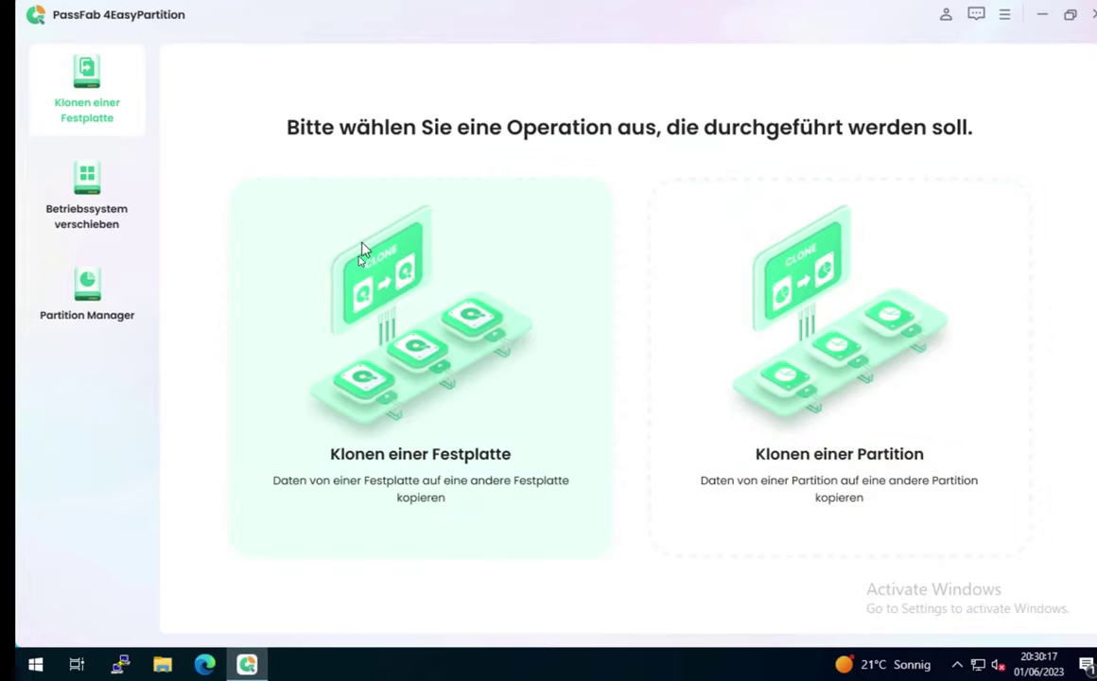
left_click(367, 292)
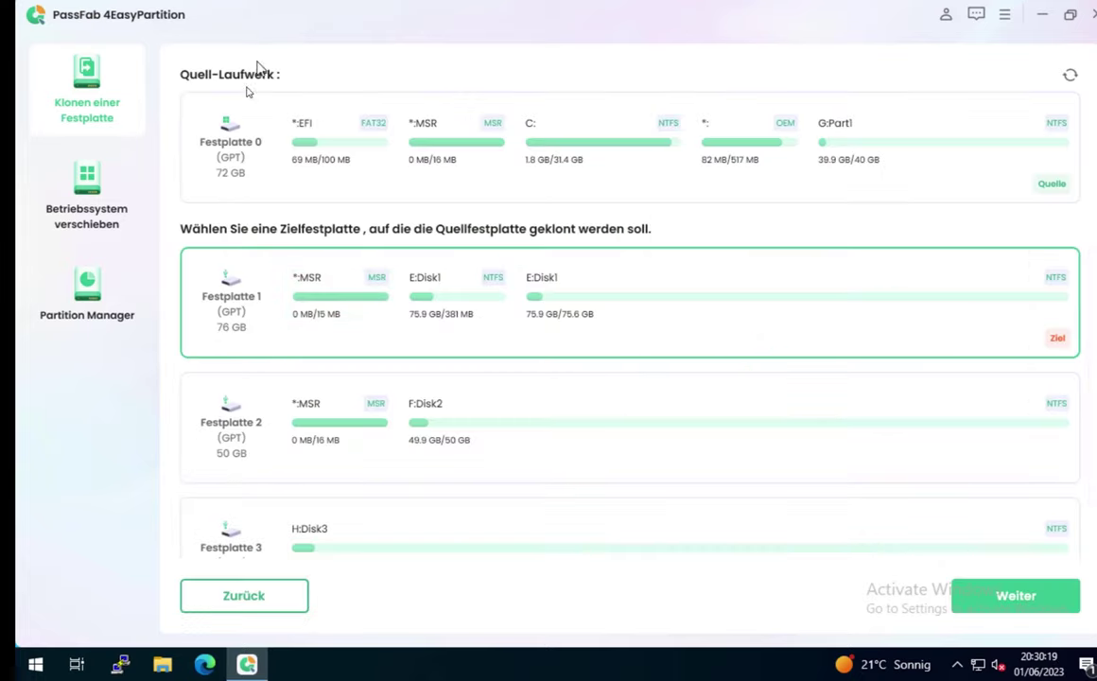
left_click(268, 588)
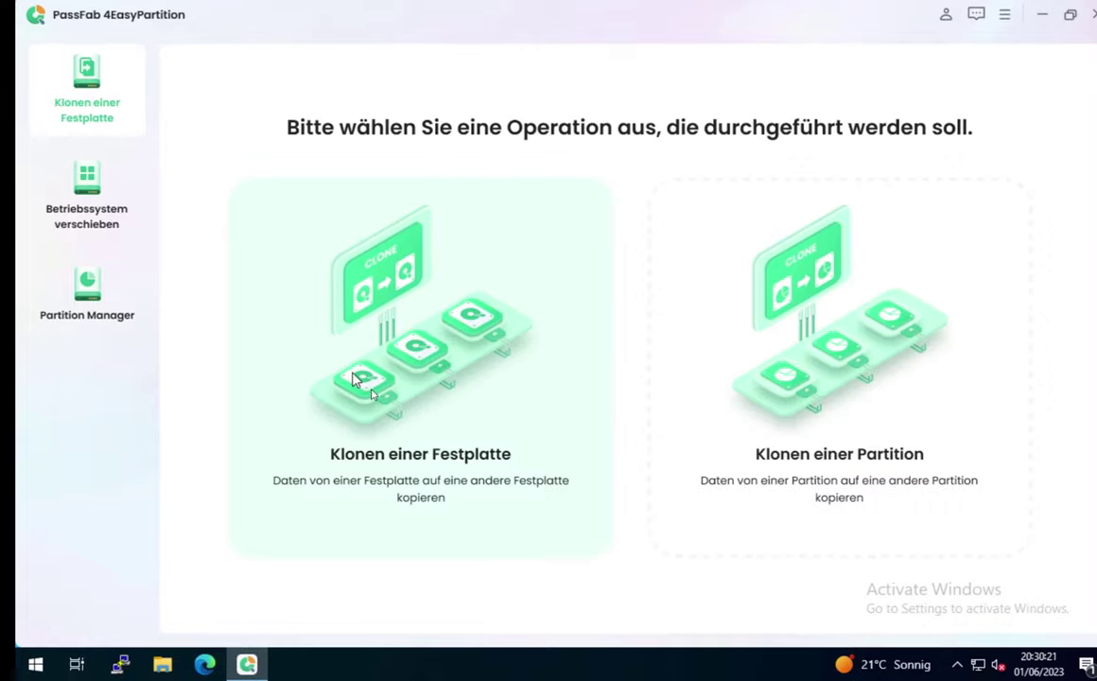
left_click(416, 369)
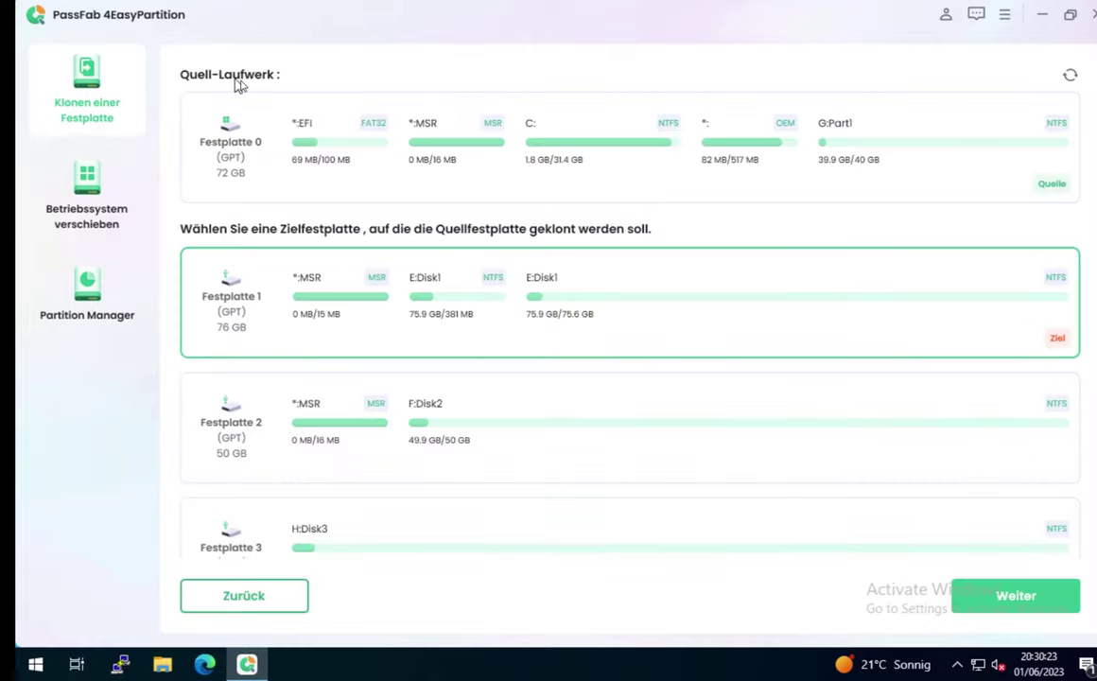
- Look through the available target disks and select Festplatte 3 as the target for cloning Festplatte 0
scroll(291, 251, "down", 2)
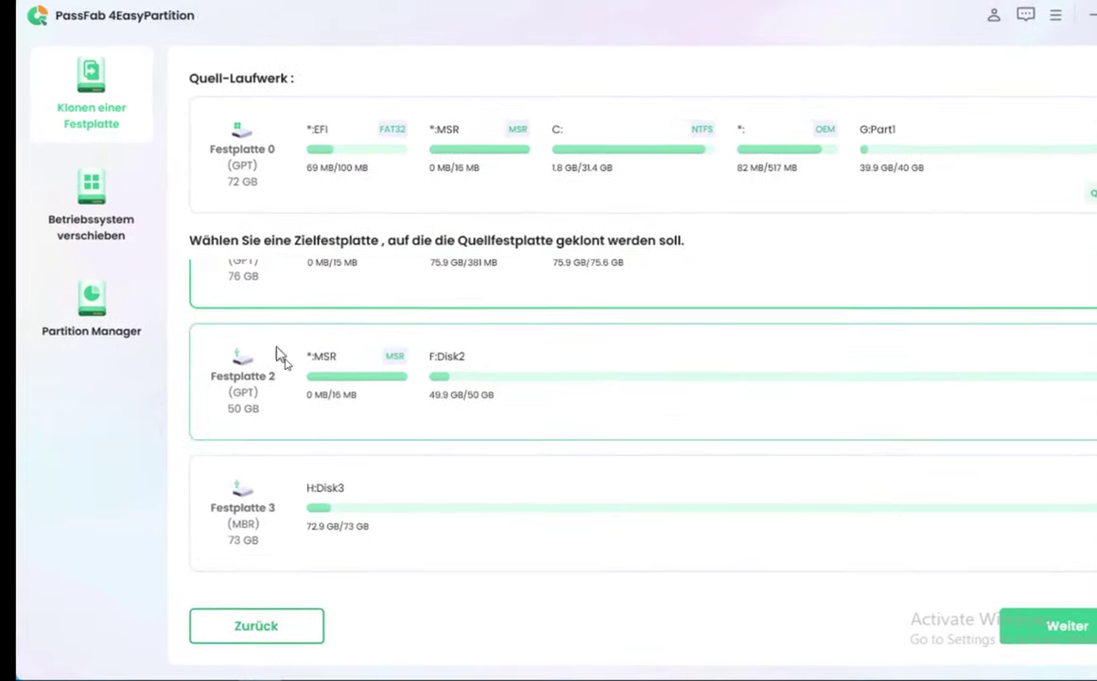
scroll(303, 429, "up", 1)
scroll(350, 433, "down", 1)
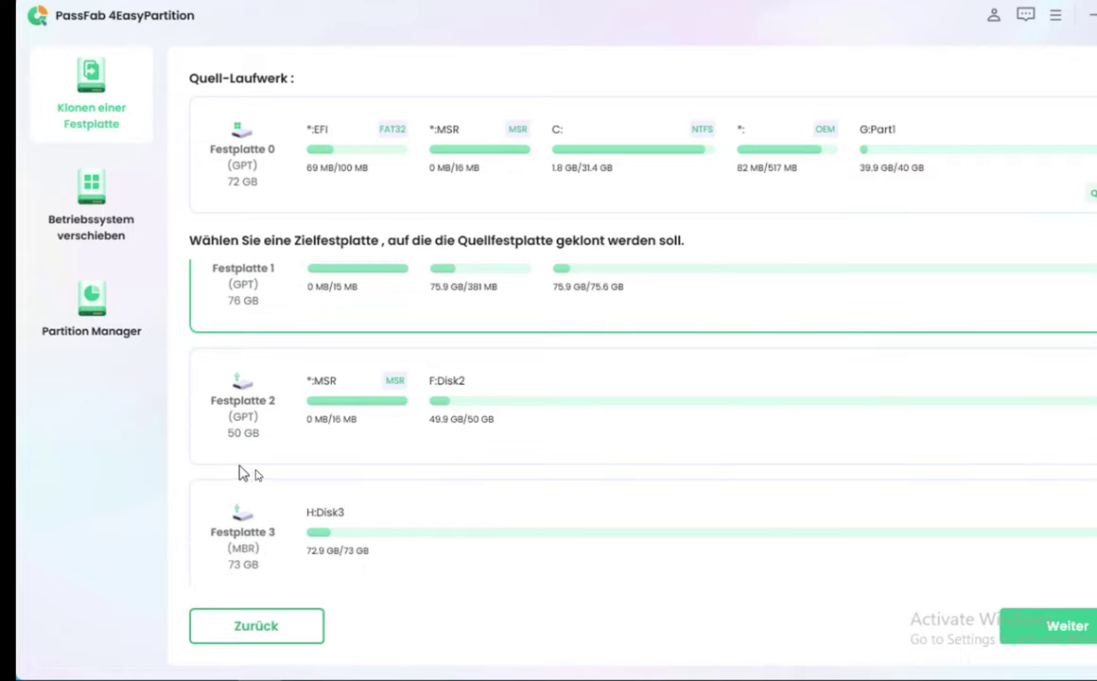
scroll(245, 473, "up", 1)
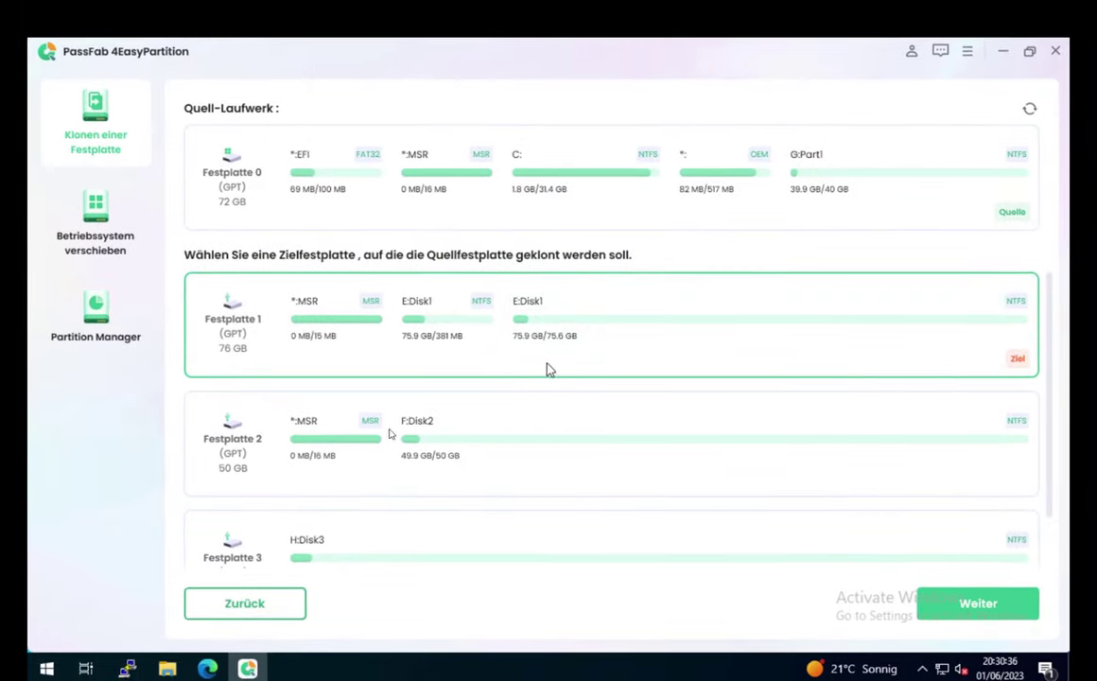
scroll(324, 481, "down", 1)
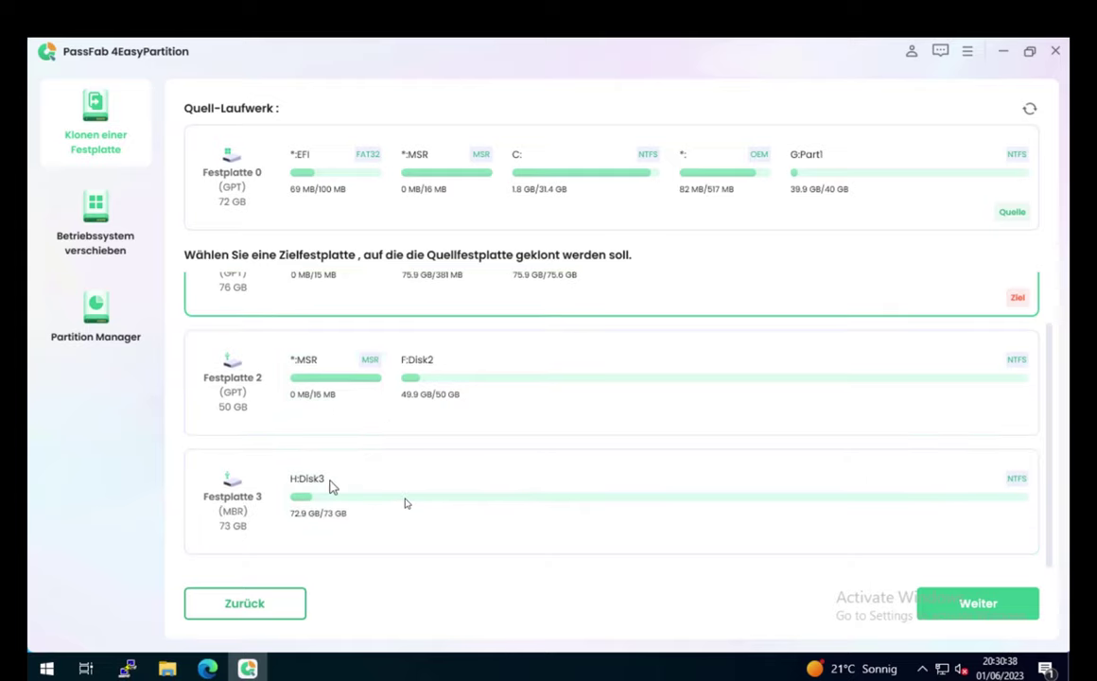
left_click(625, 502)
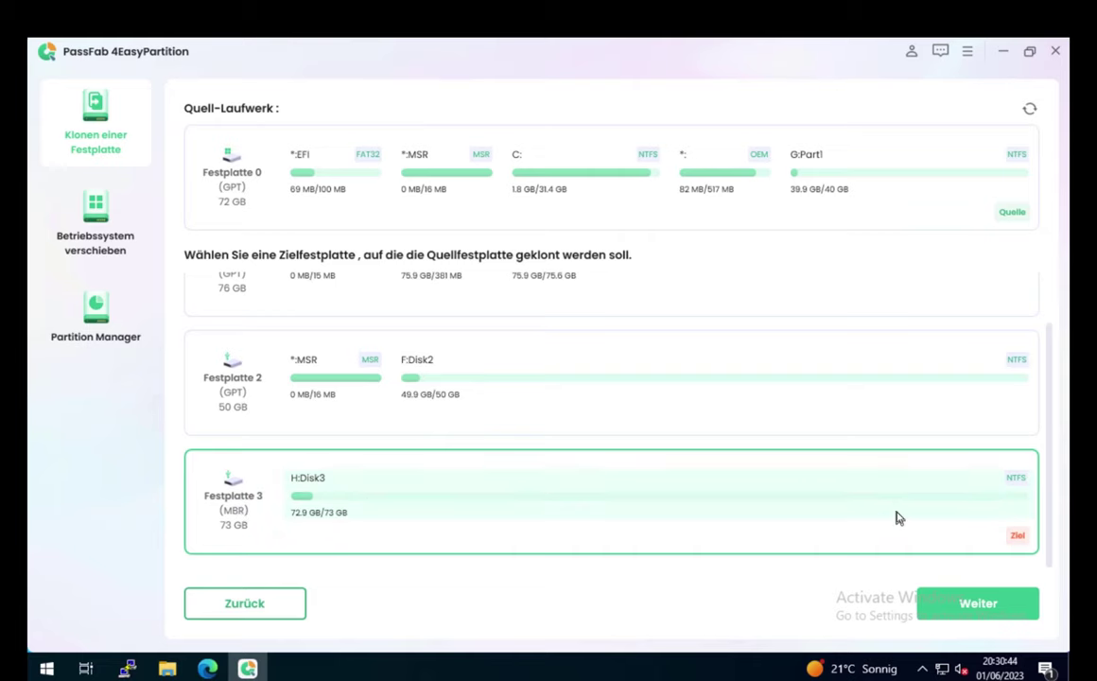
scroll(832, 470, "up", 1)
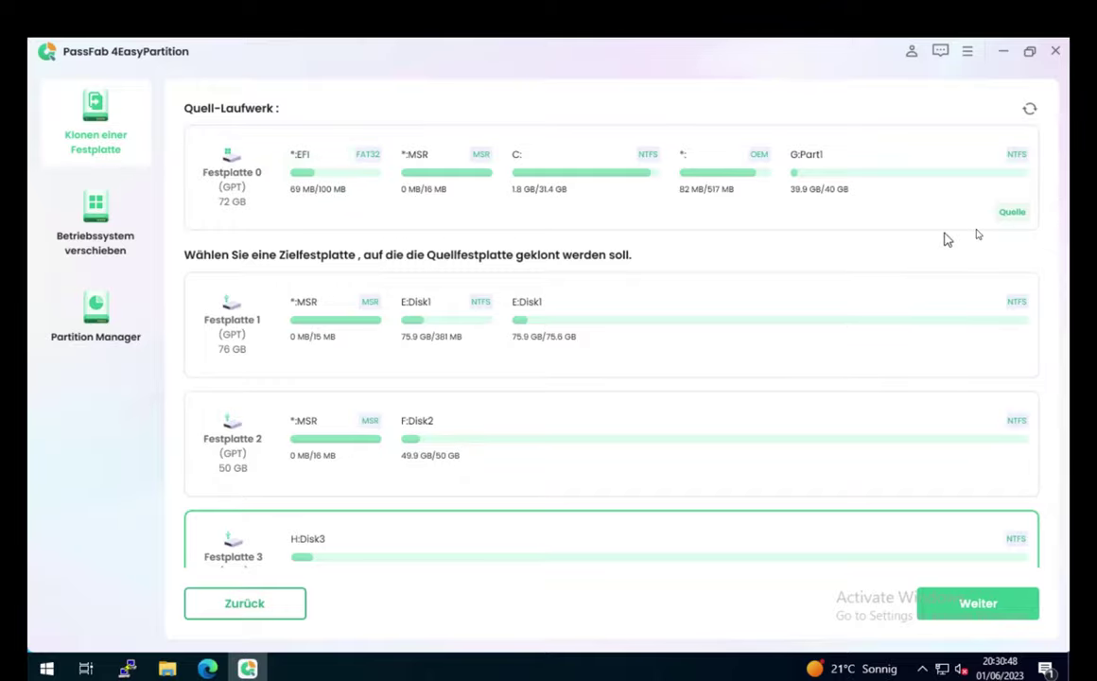
scroll(832, 454, "down", 1)
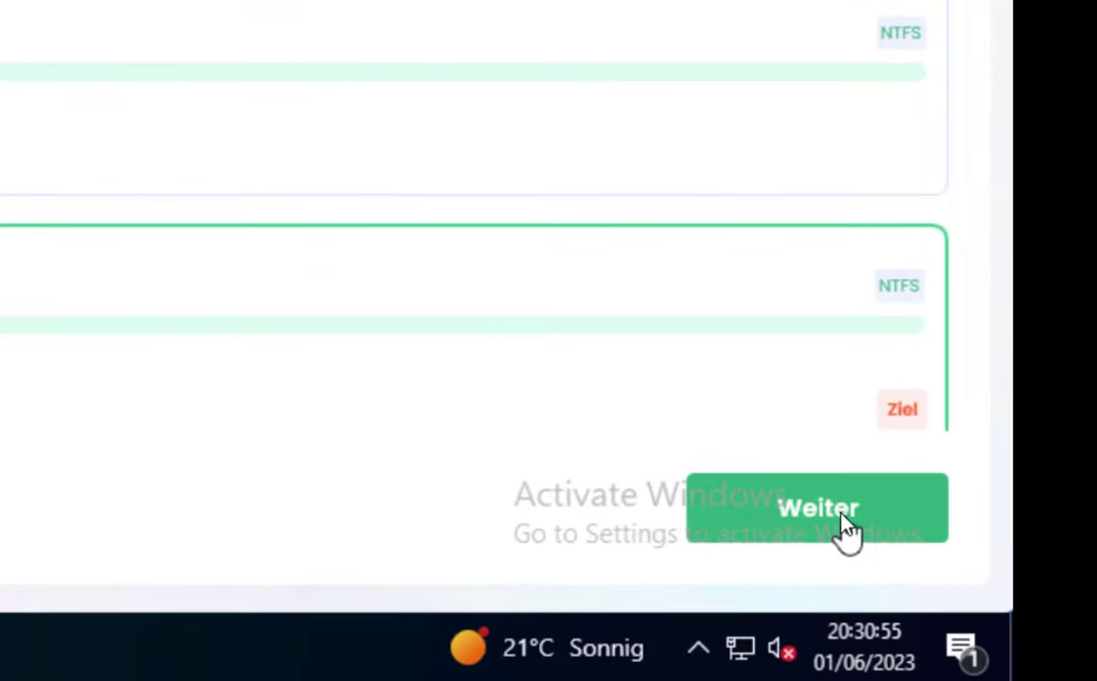
- Open the overwrite confirmation for the disk clone, then cancel it and return to the clone operation choice
left_click(851, 530)
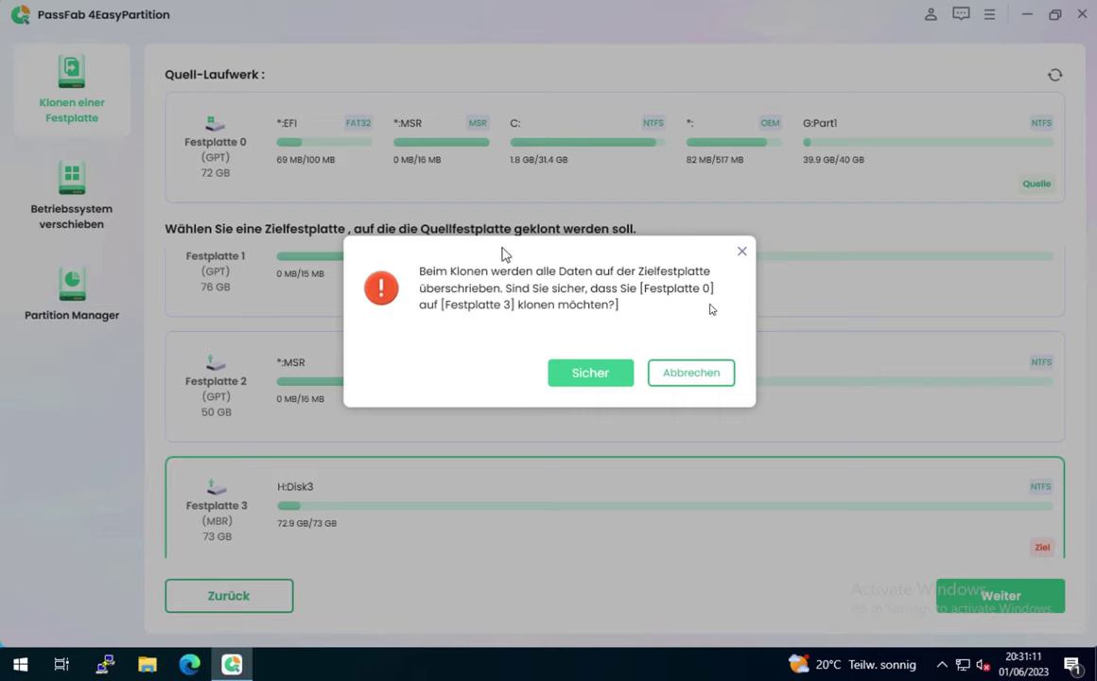
left_click(691, 373)
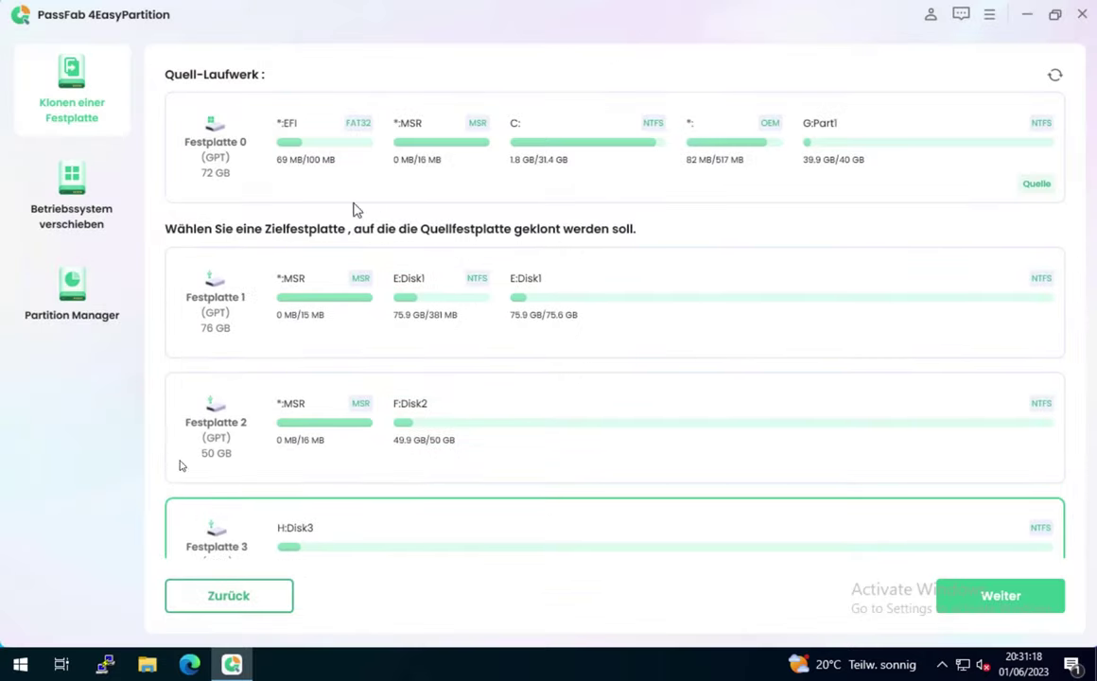
left_click(213, 595)
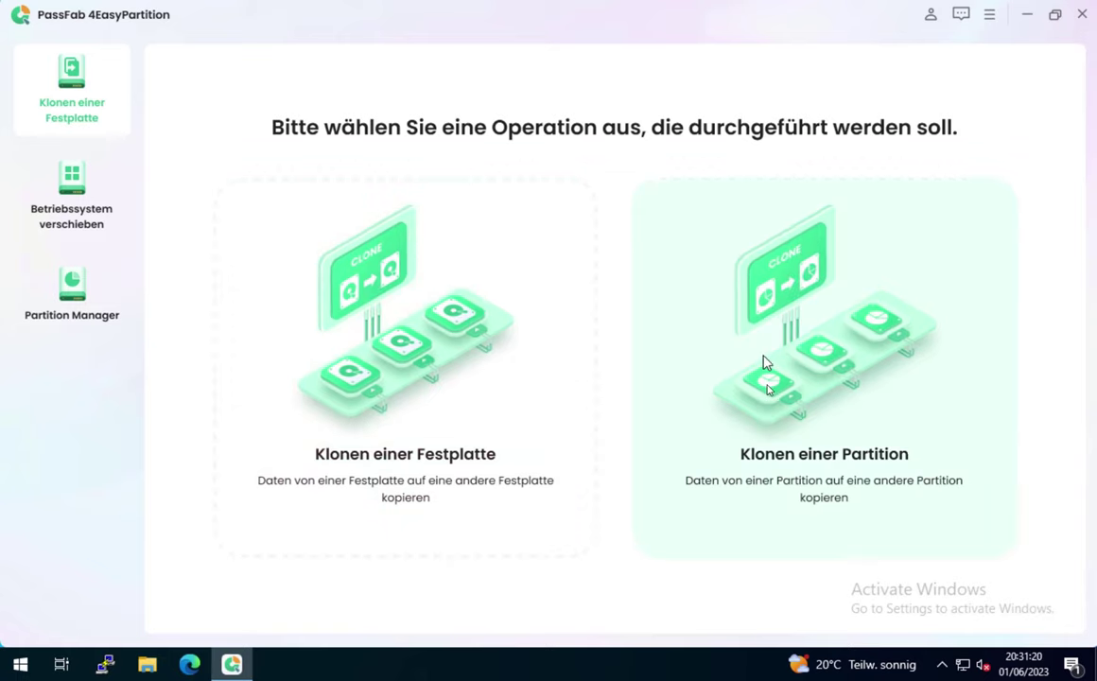
- Open partition cloning and view the source partitions offered on external disks Festplatte 1, Festplatte 2 and Festplatte 3
left_click(752, 431)
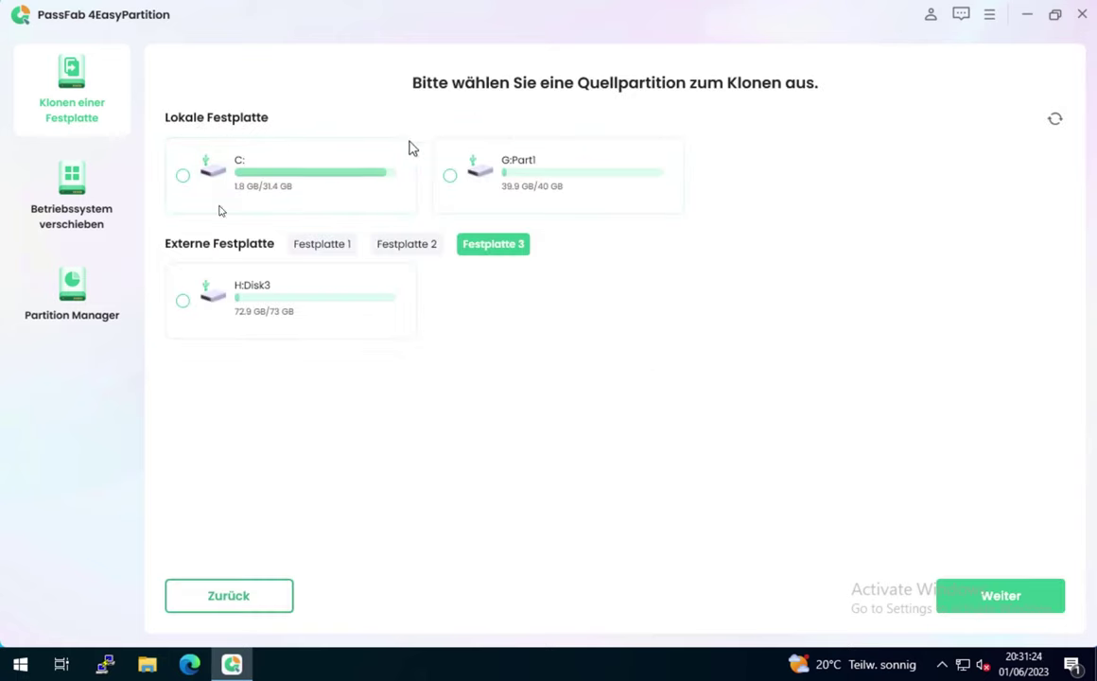
left_click(316, 243)
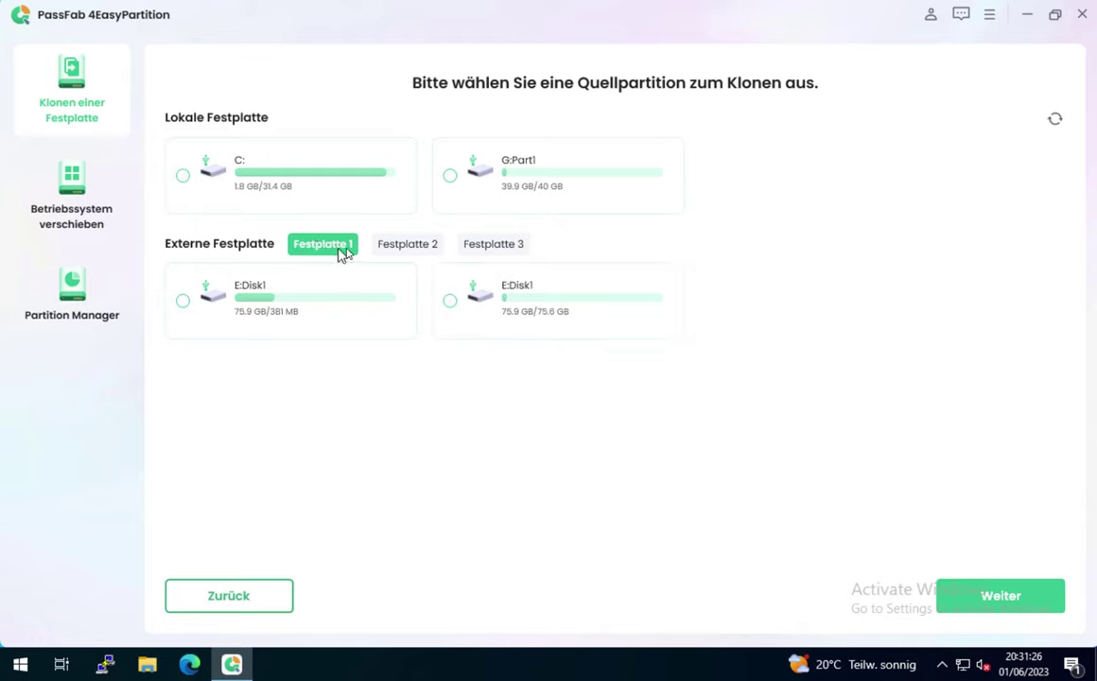
left_click(396, 246)
left_click(485, 245)
left_click(410, 250)
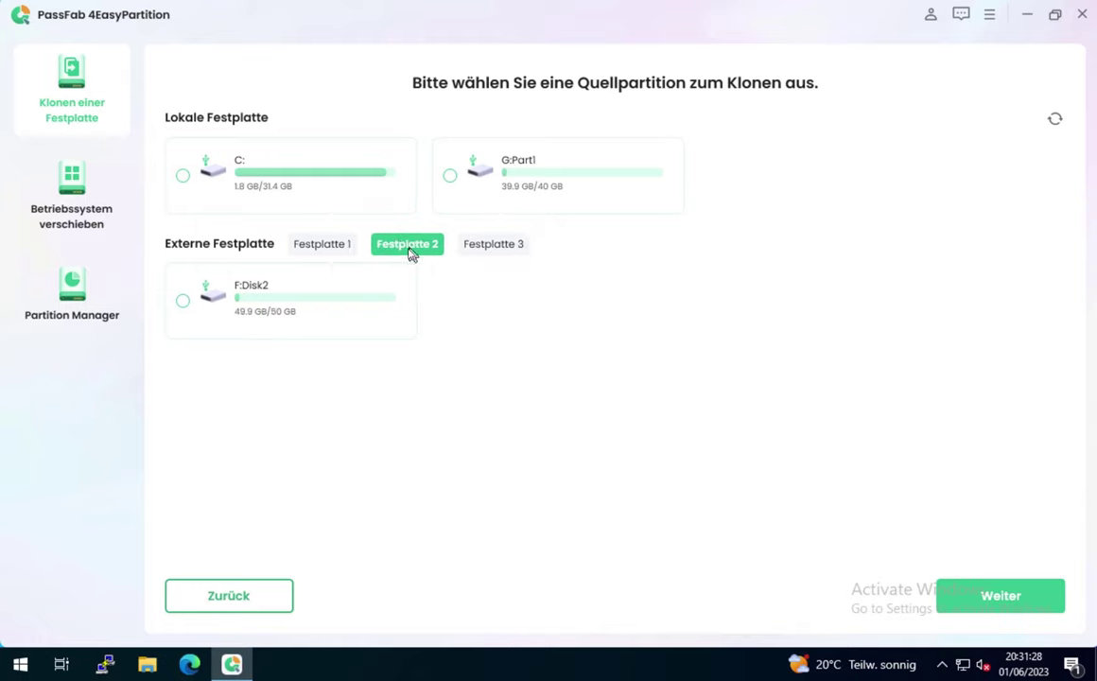
left_click(326, 245)
- Select local partition G:Part1 as the clone source and continue to the target partition choice
left_click(406, 177)
left_click(482, 164)
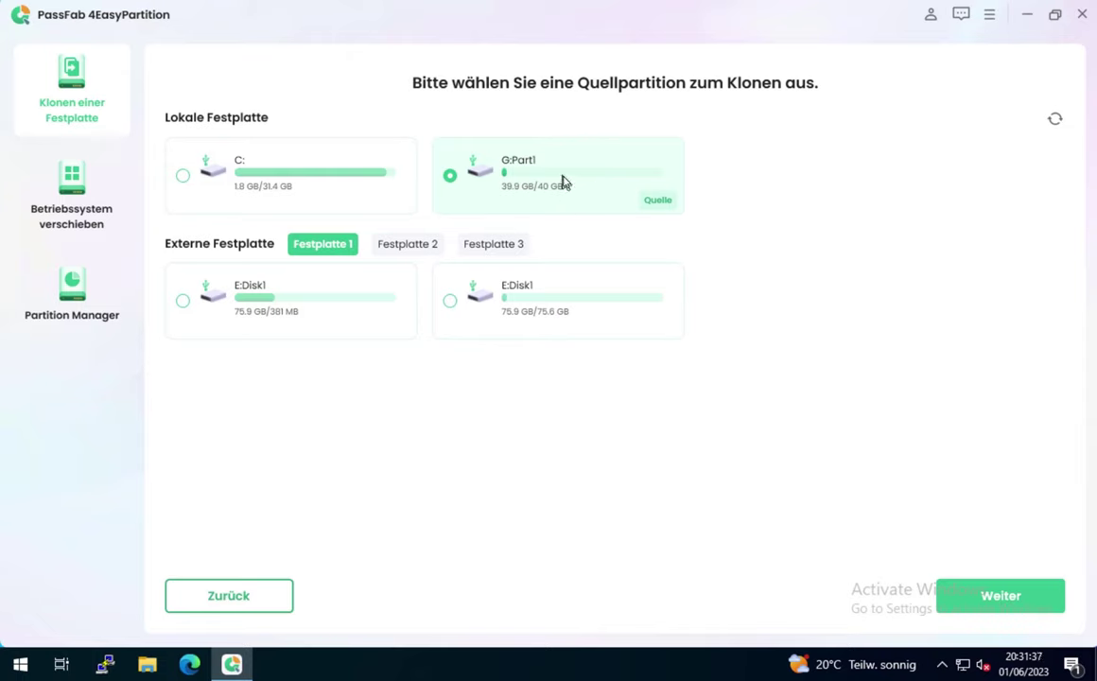
left_click(981, 597)
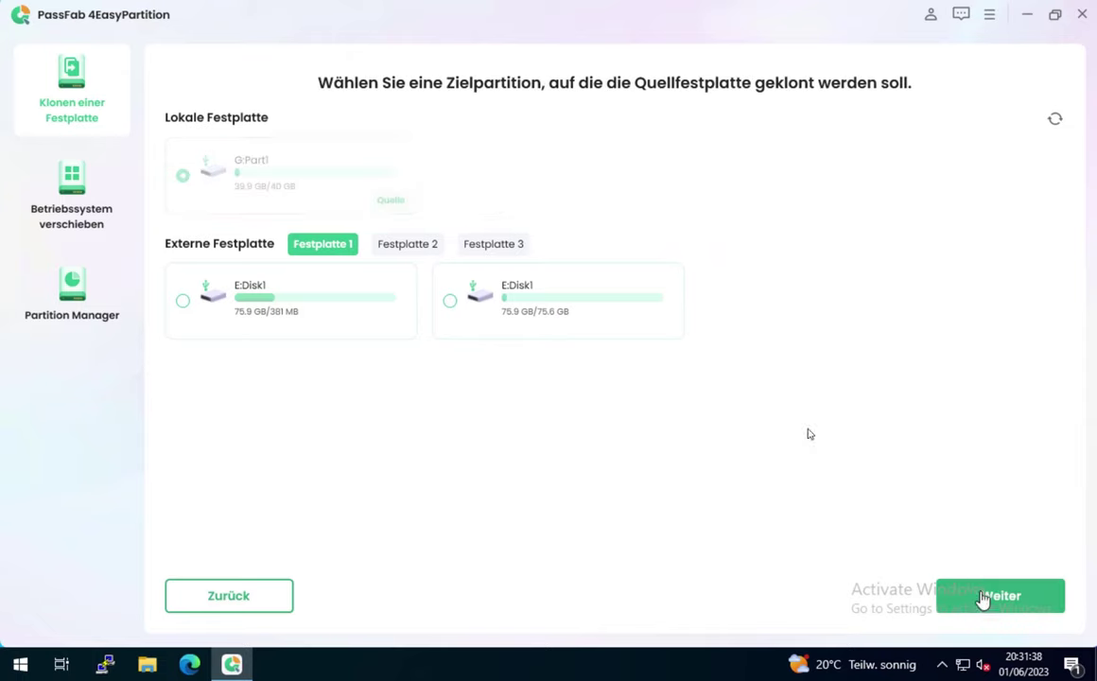
- Try the 75.6 GB E:Disk1 partition as target, view the partitions on Festplatte 2 and 3, and return to the clone operation choice
left_click(529, 301)
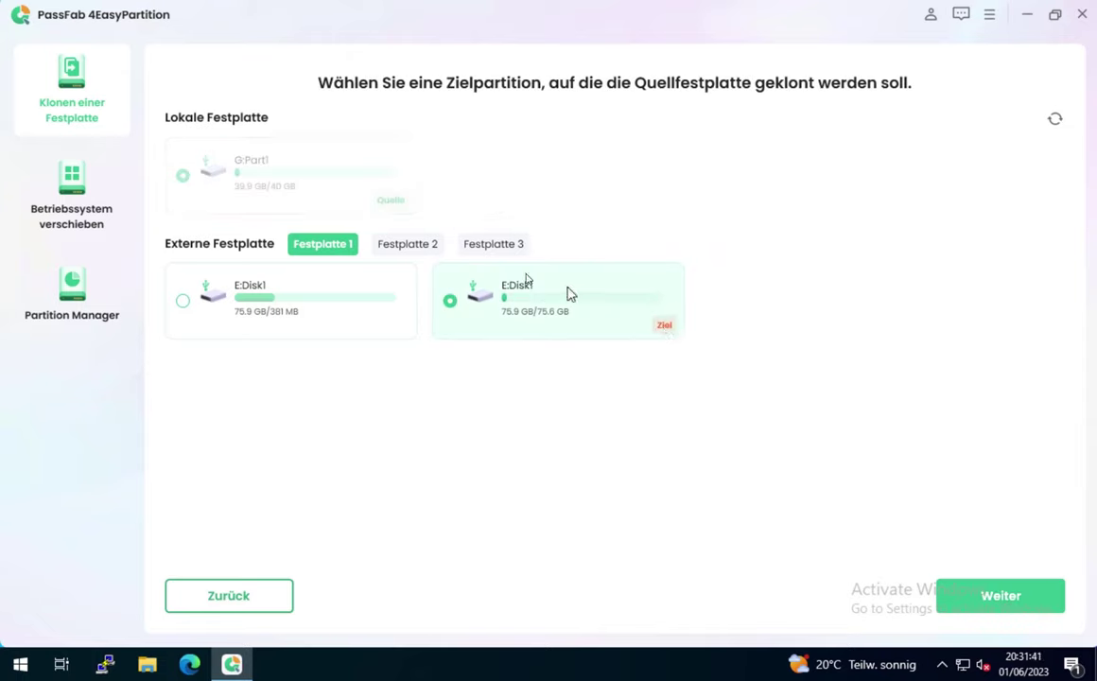
left_click(409, 247)
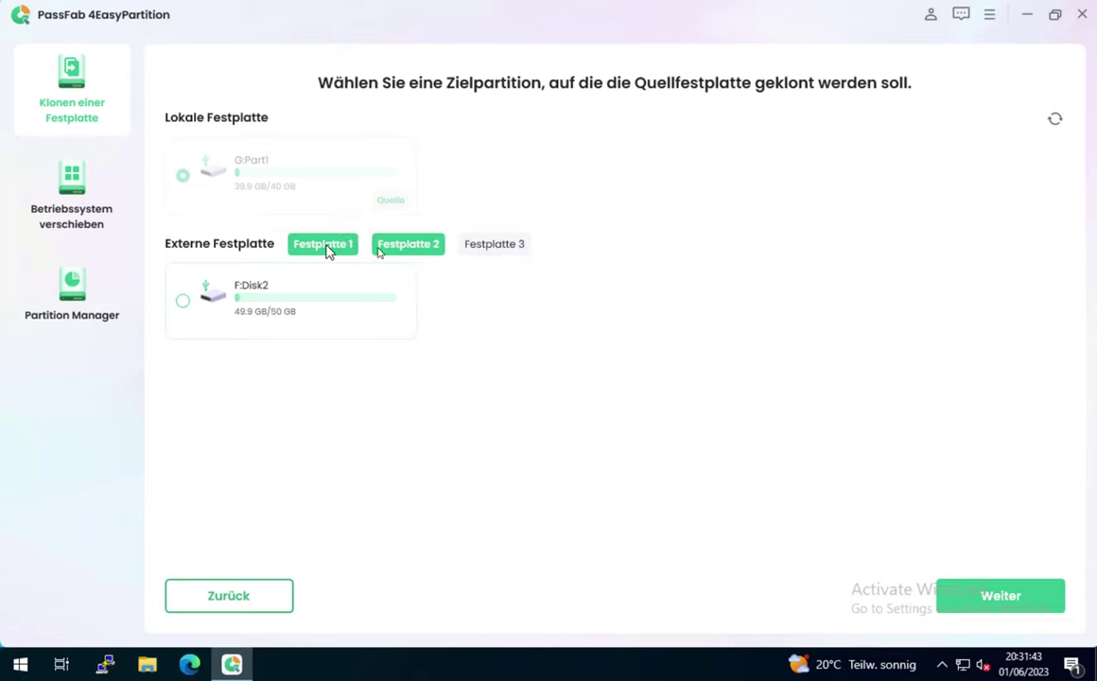
left_click(478, 248)
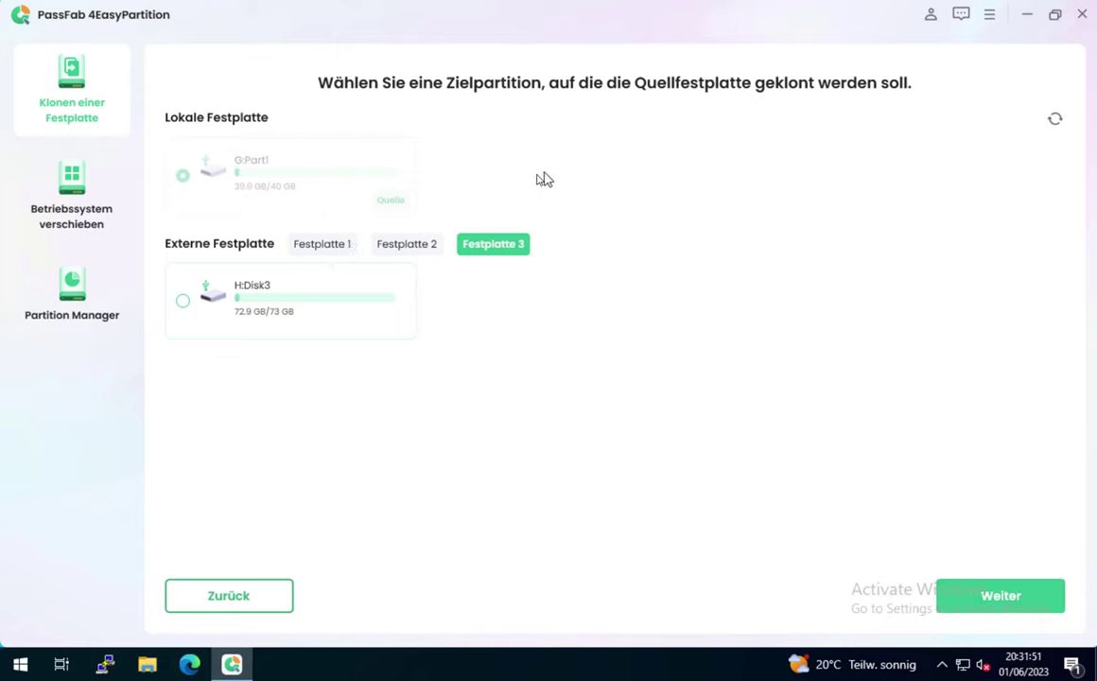
left_click(240, 612)
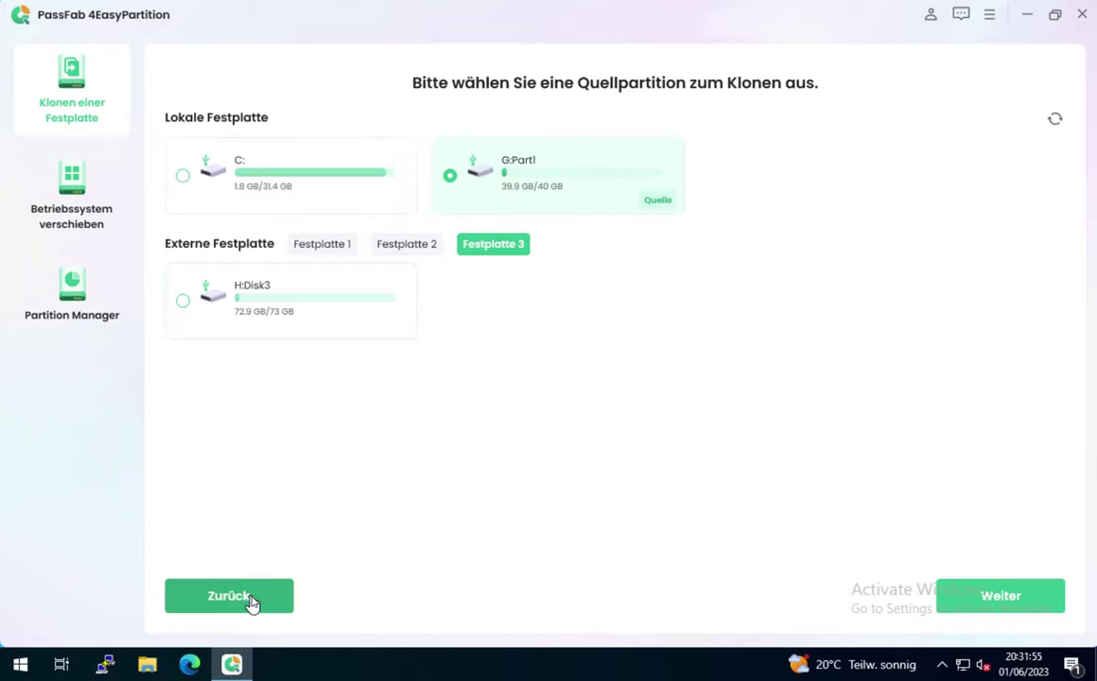
left_click(255, 602)
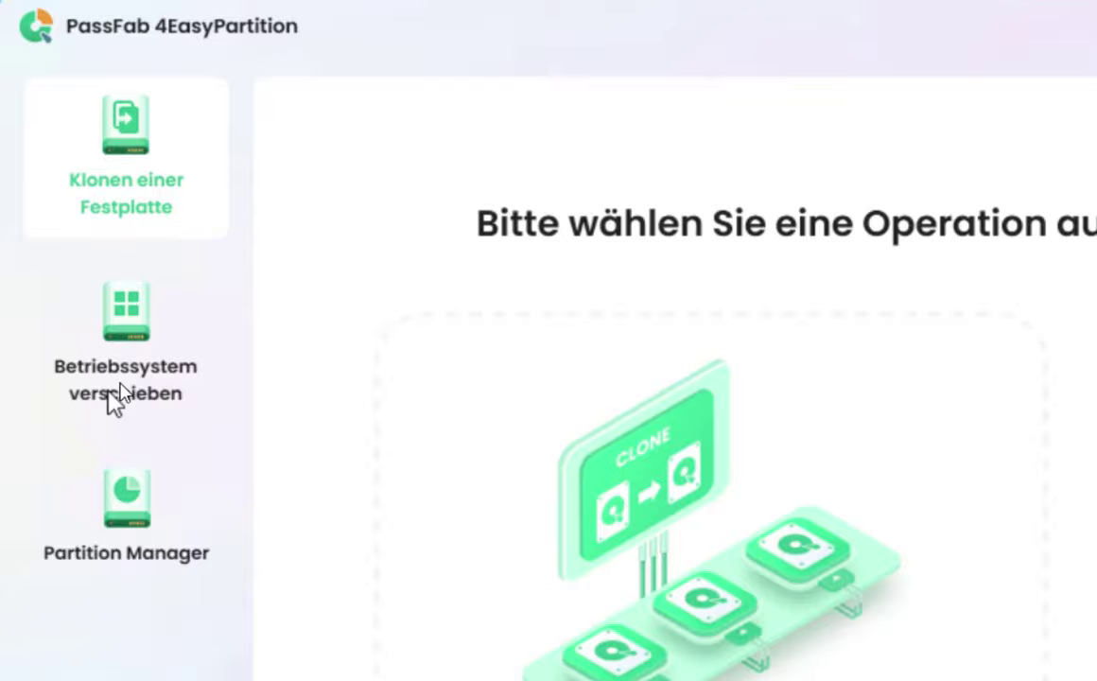
- Start the operating system migration tool and choose Festplatte 3 as the target drive
left_click(121, 335)
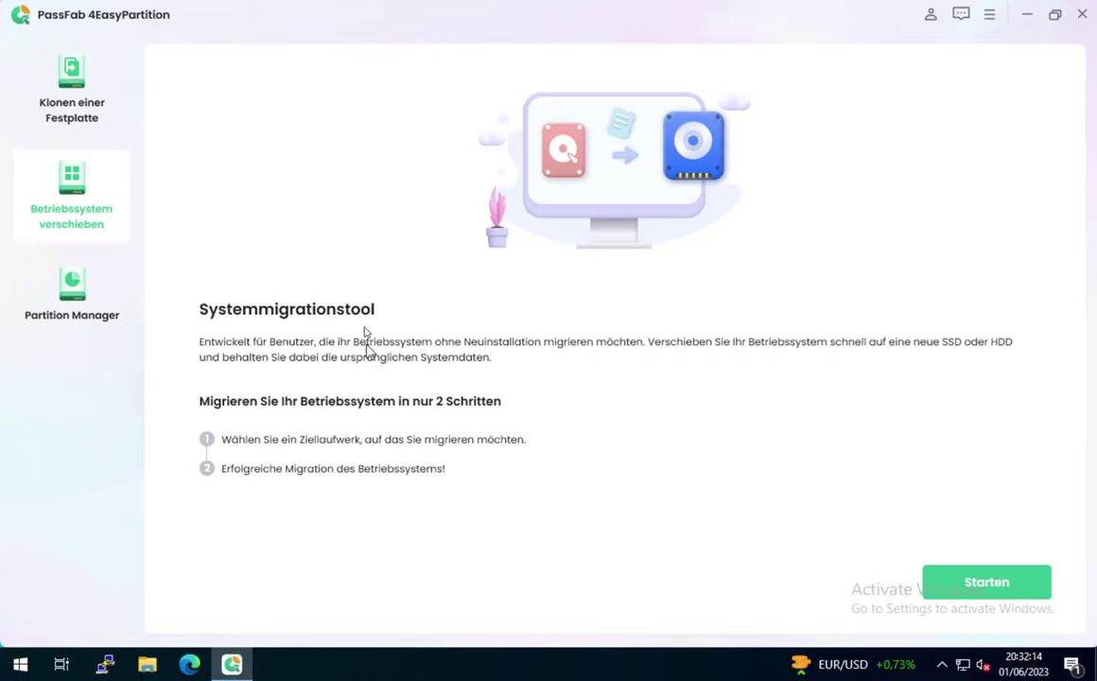
left_click(984, 587)
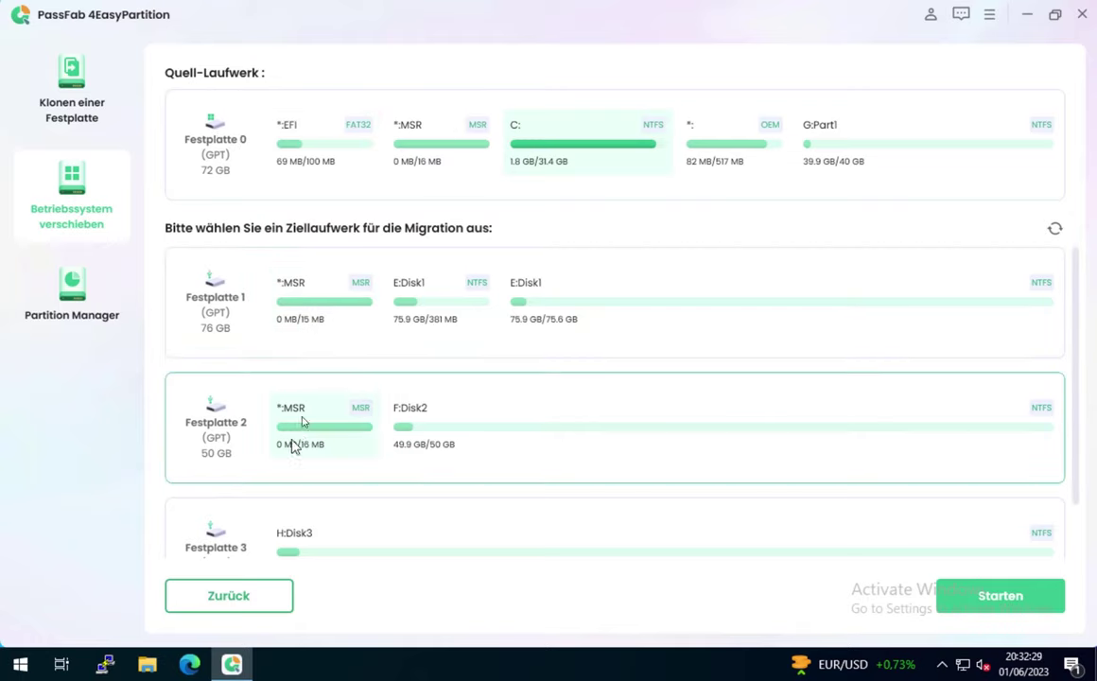
scroll(442, 554, "down", 1)
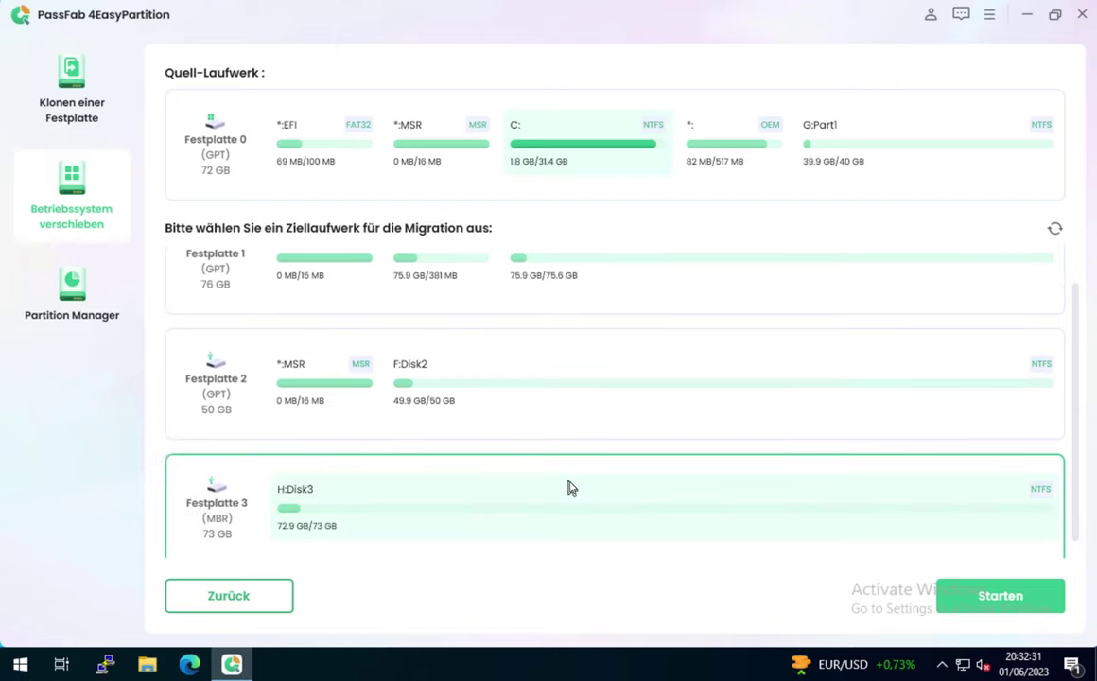
scroll(539, 458, "up", 1)
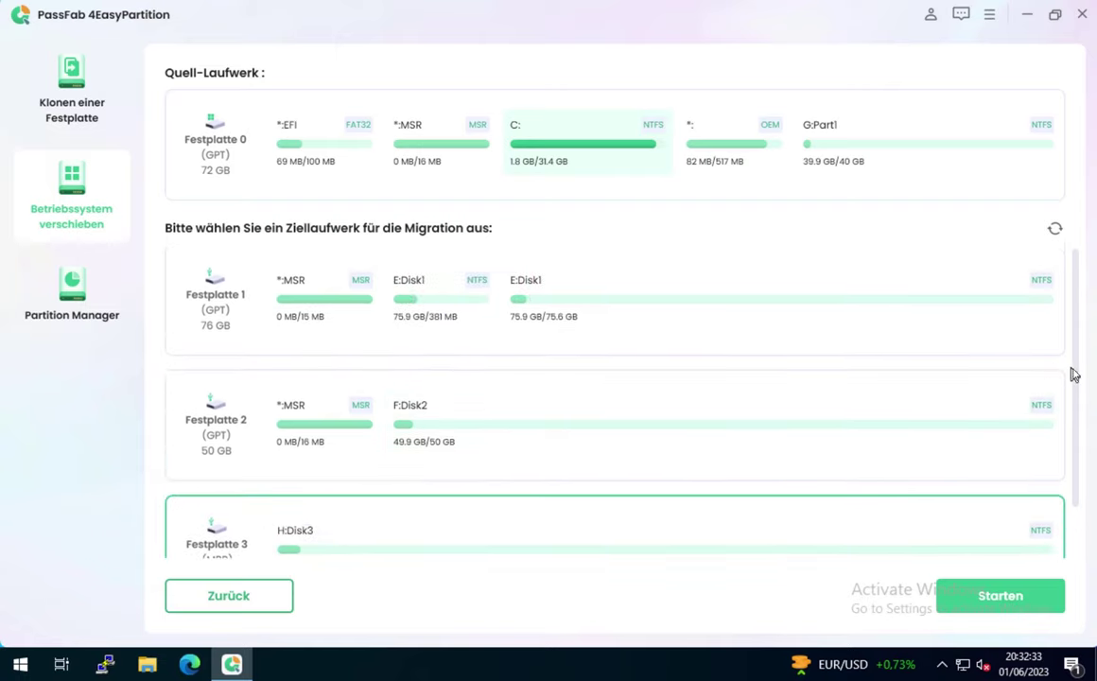
left_click_drag(1078, 382, 1065, 526)
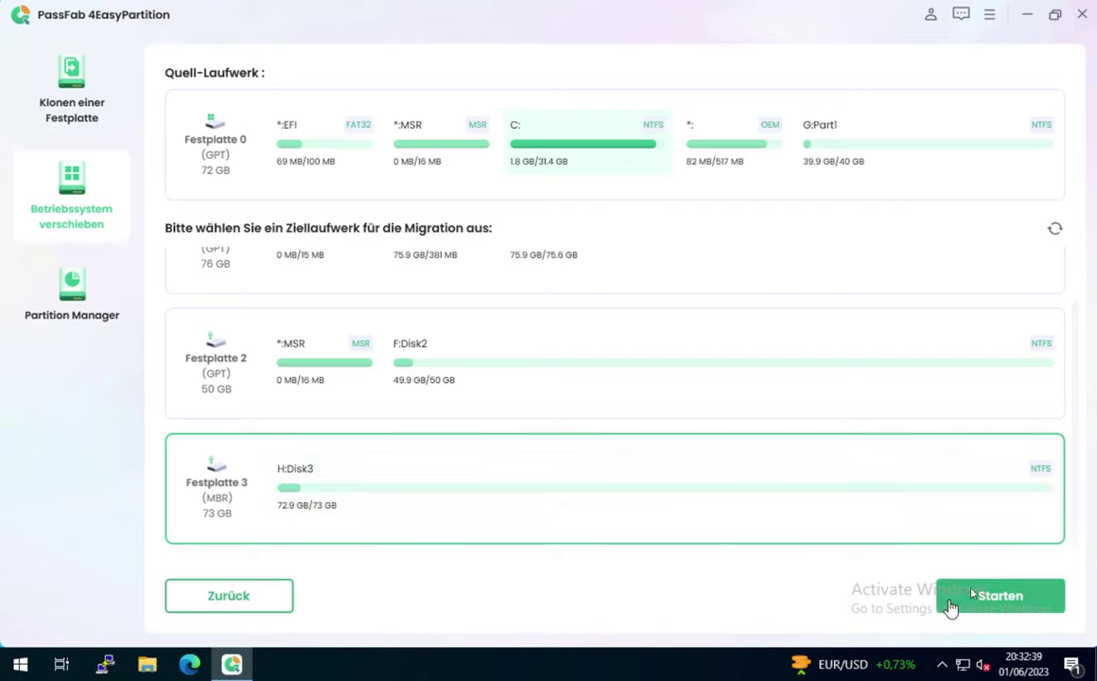
left_click(500, 369)
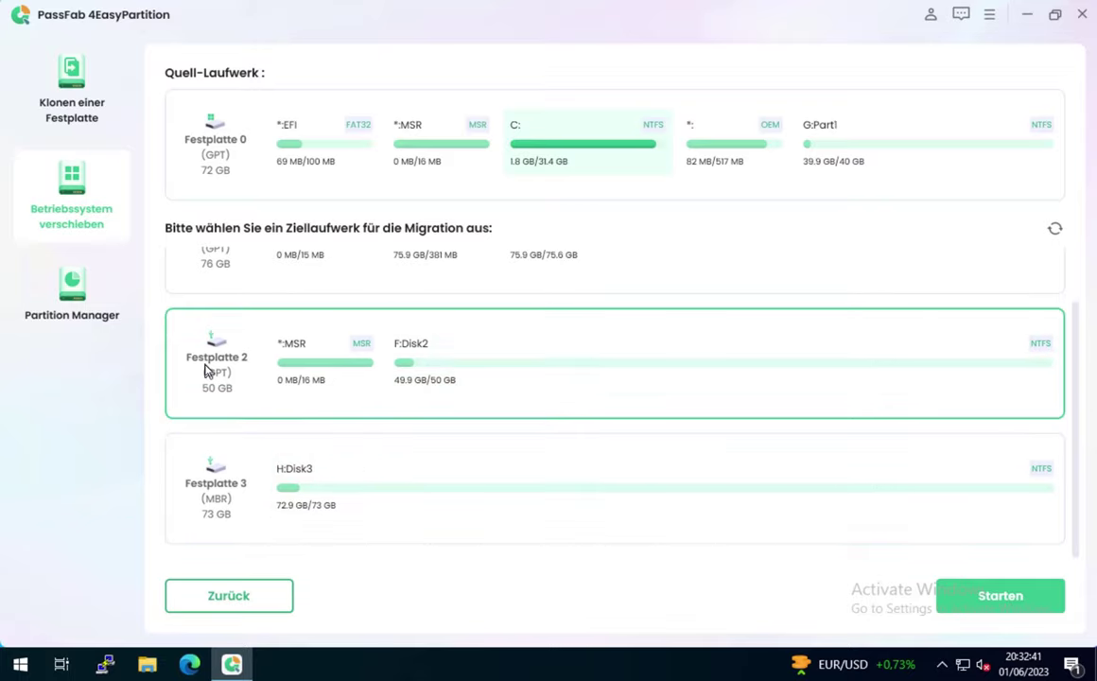
left_click(348, 494)
- Open the system migration confirmation, then dismiss it and return to the migration tool's start page
left_click(974, 605)
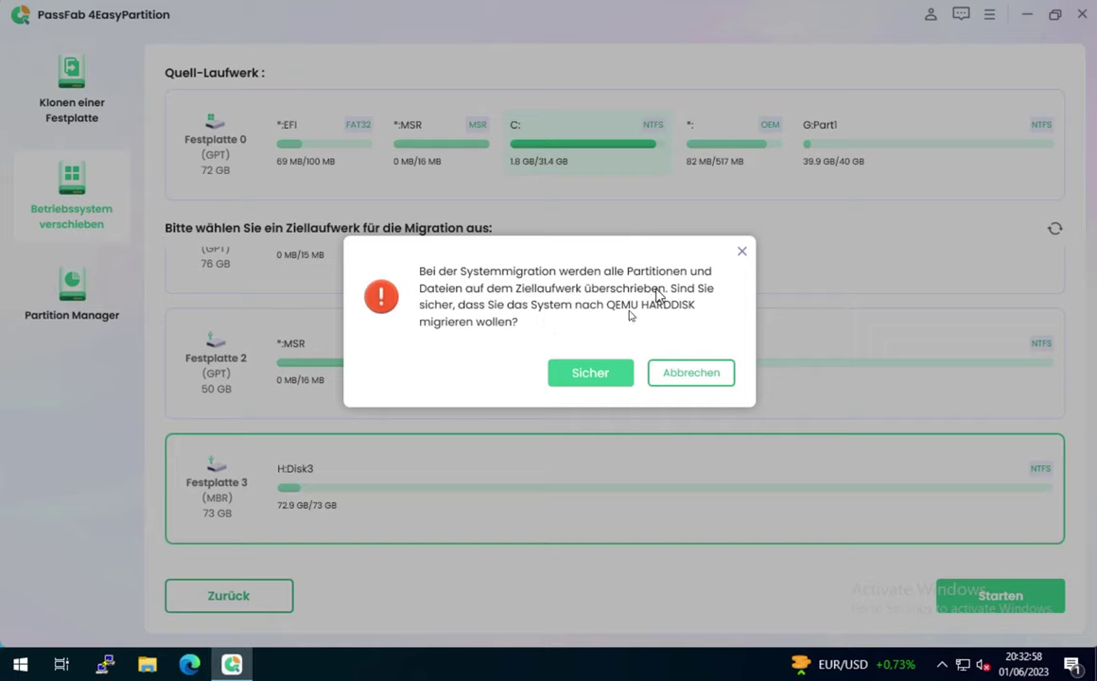
left_click(741, 253)
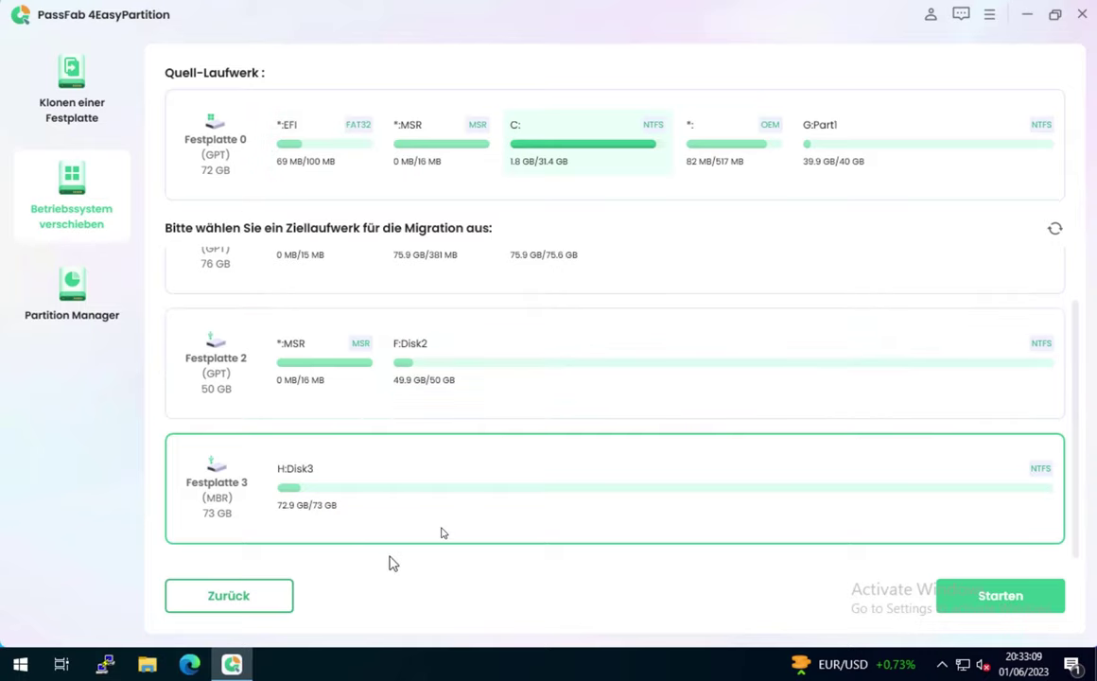
left_click(210, 598)
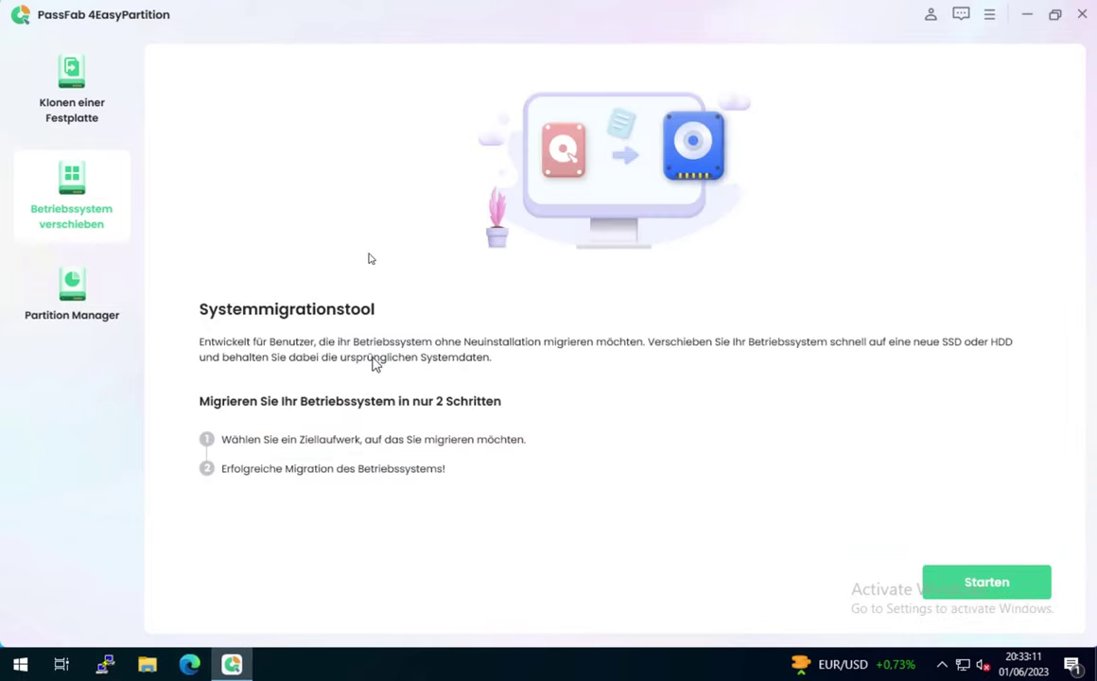
- Open the Partition Manager and select the 75.6 GB E:Disk1 partition on Festplatte 1
left_click(75, 295)
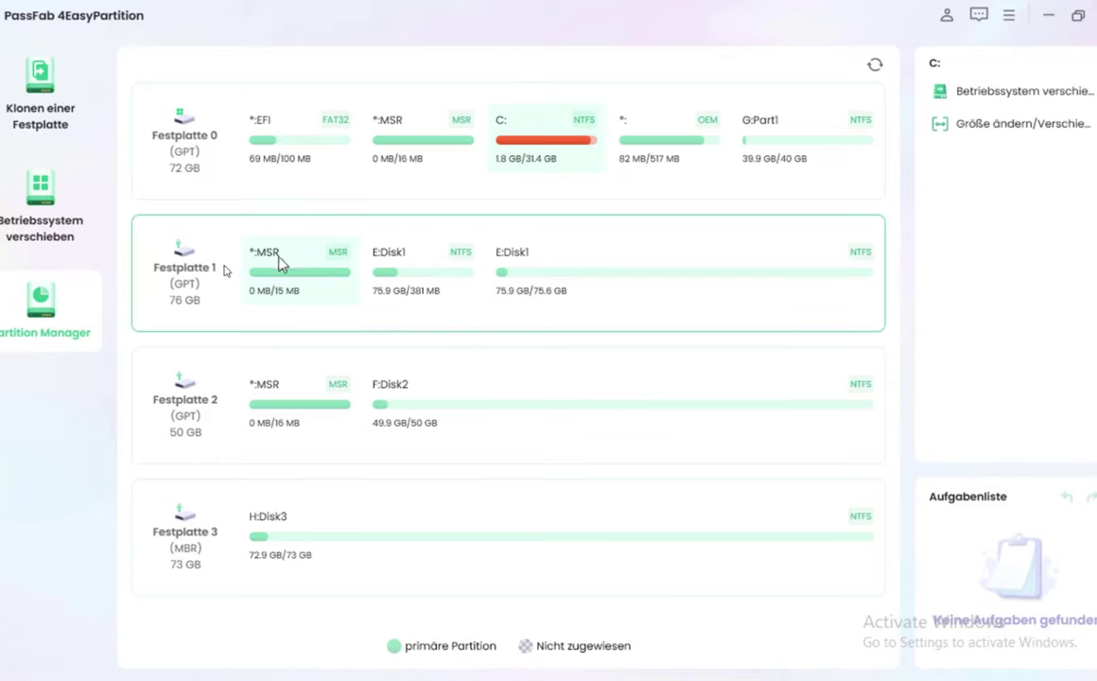
left_click(595, 263)
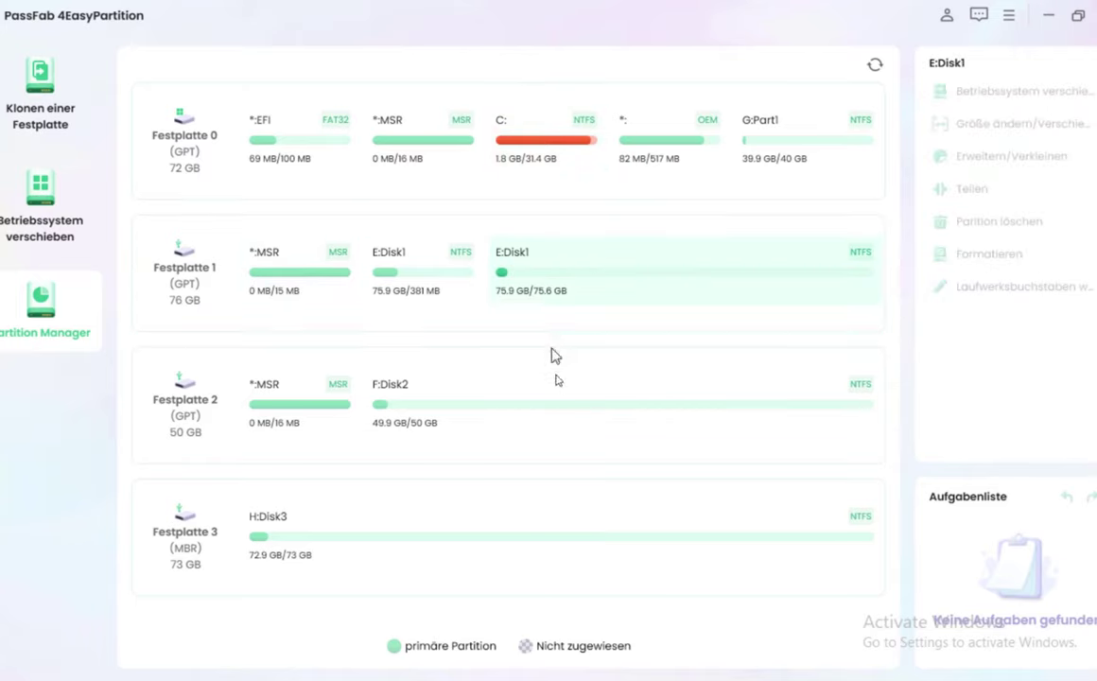
- Select the F:Disk2 partition on Festplatte 2 and list its available partition operations
left_click(551, 402)
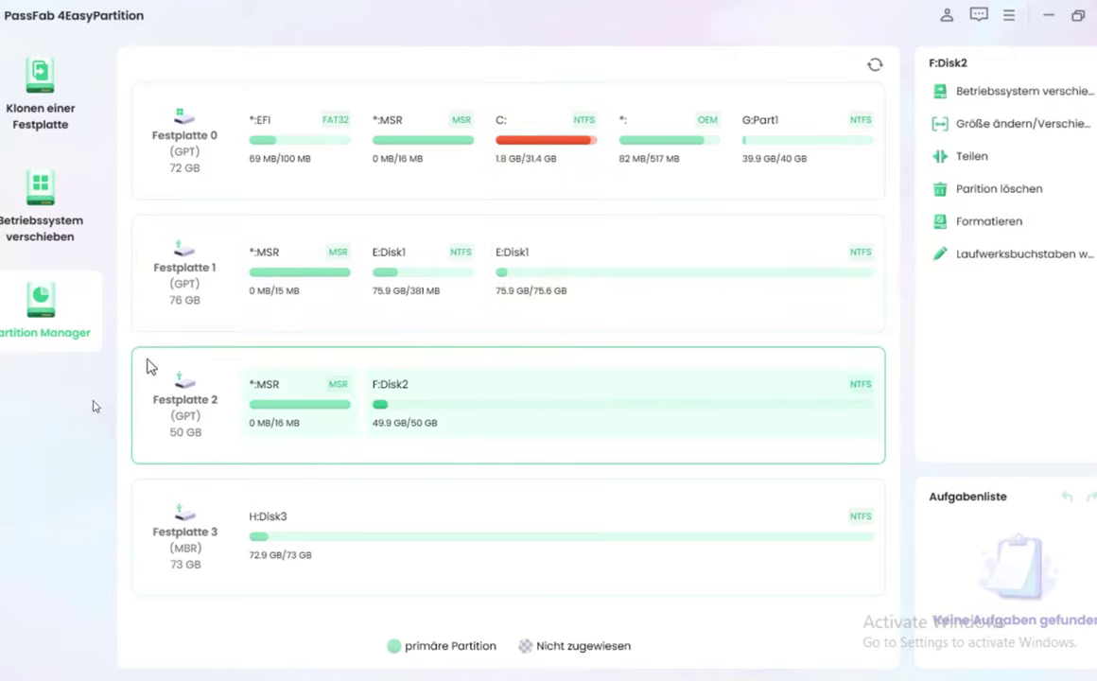
mouse_move(180, 412)
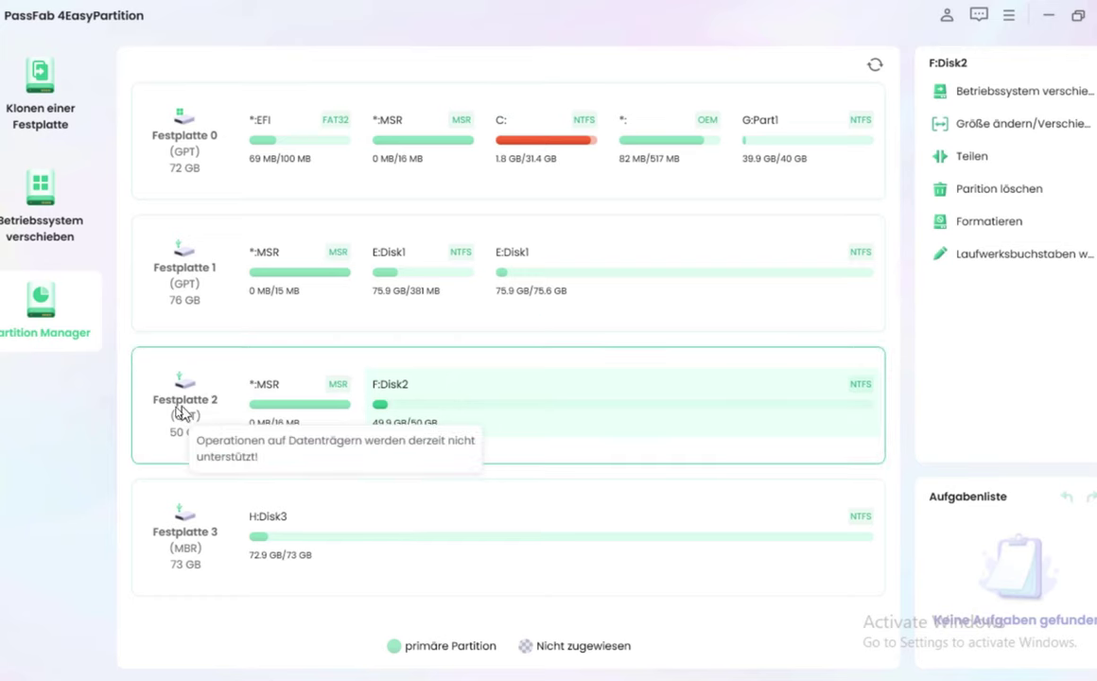
right_click(519, 410)
left_click(460, 393)
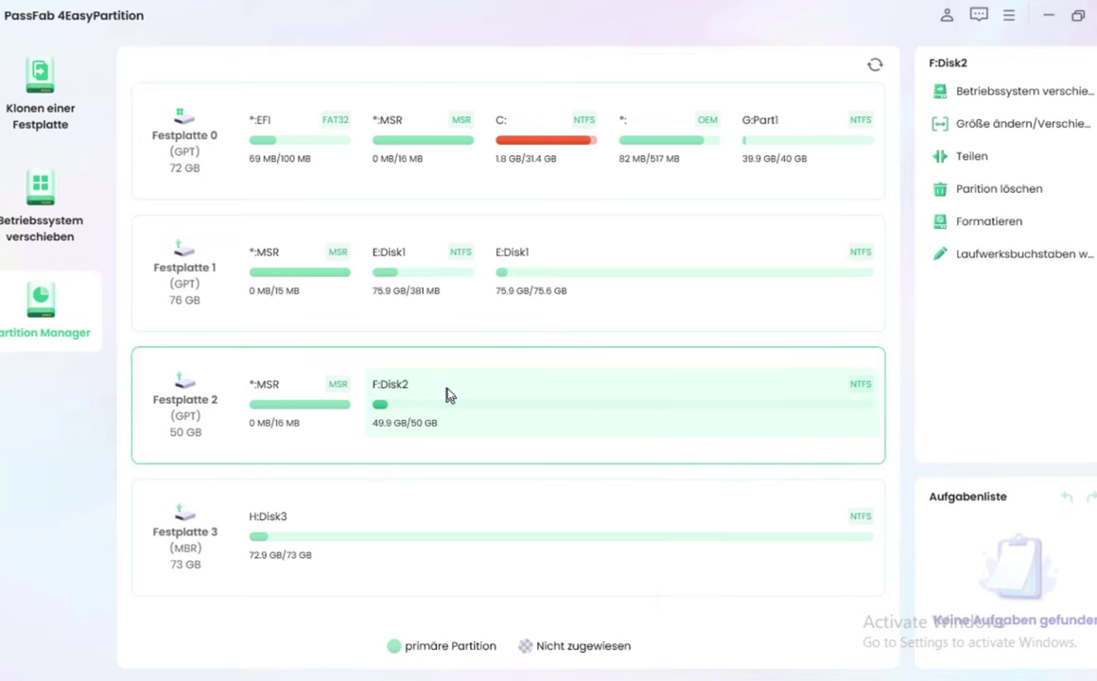
right_click(467, 397)
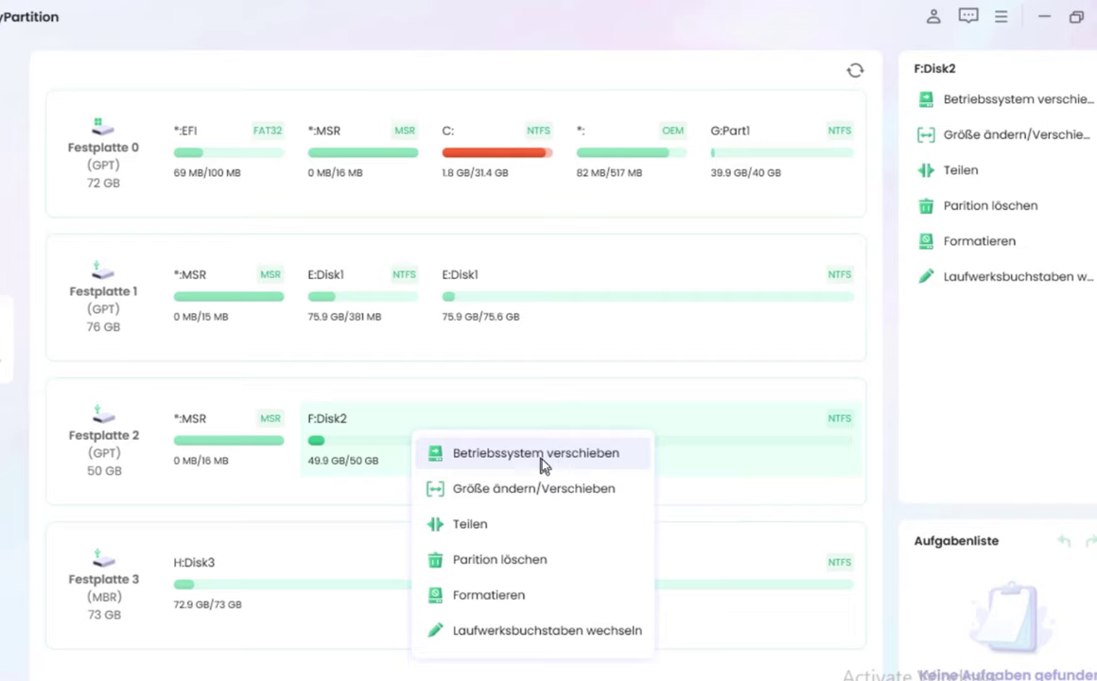
- Try shrinking F:Disk2 to about 13.4 GB with 36.6 GB of free space behind it, and discard the resize
left_click(583, 498)
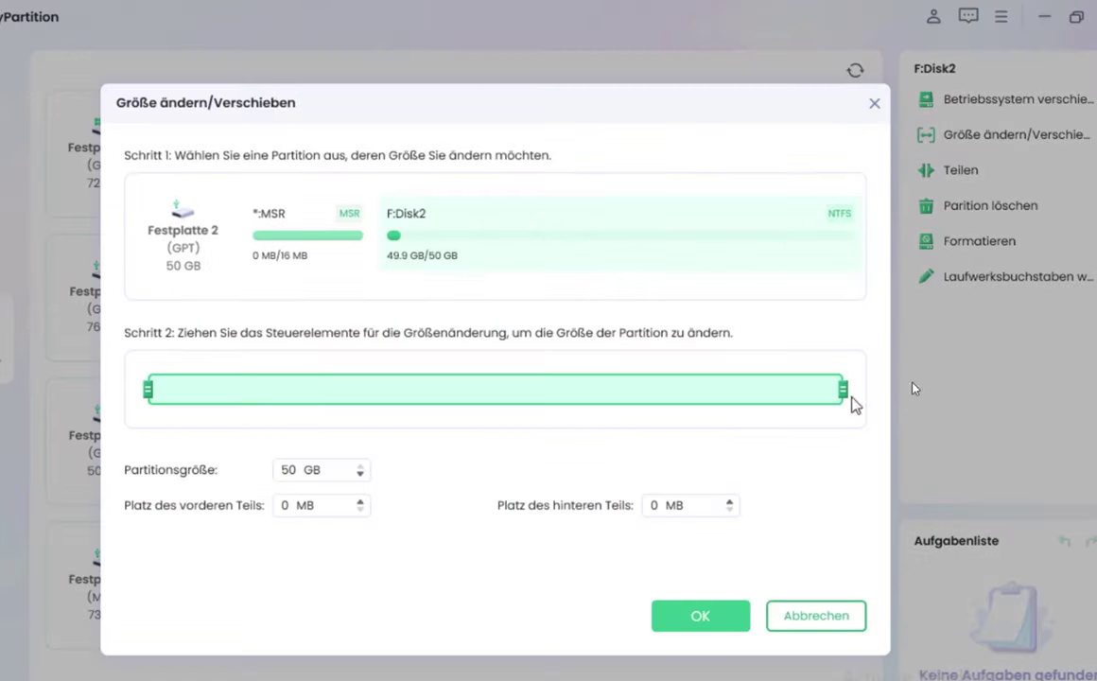
left_click_drag(848, 392, 338, 393)
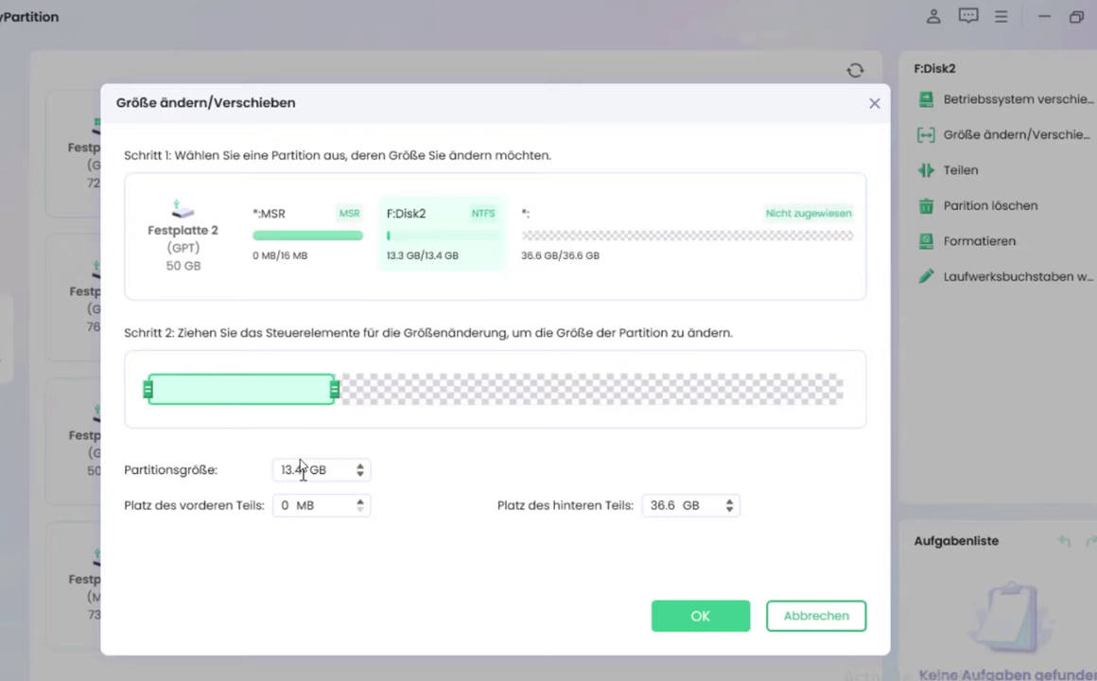
left_click_drag(283, 470, 319, 470)
left_click(821, 619)
left_click(443, 431)
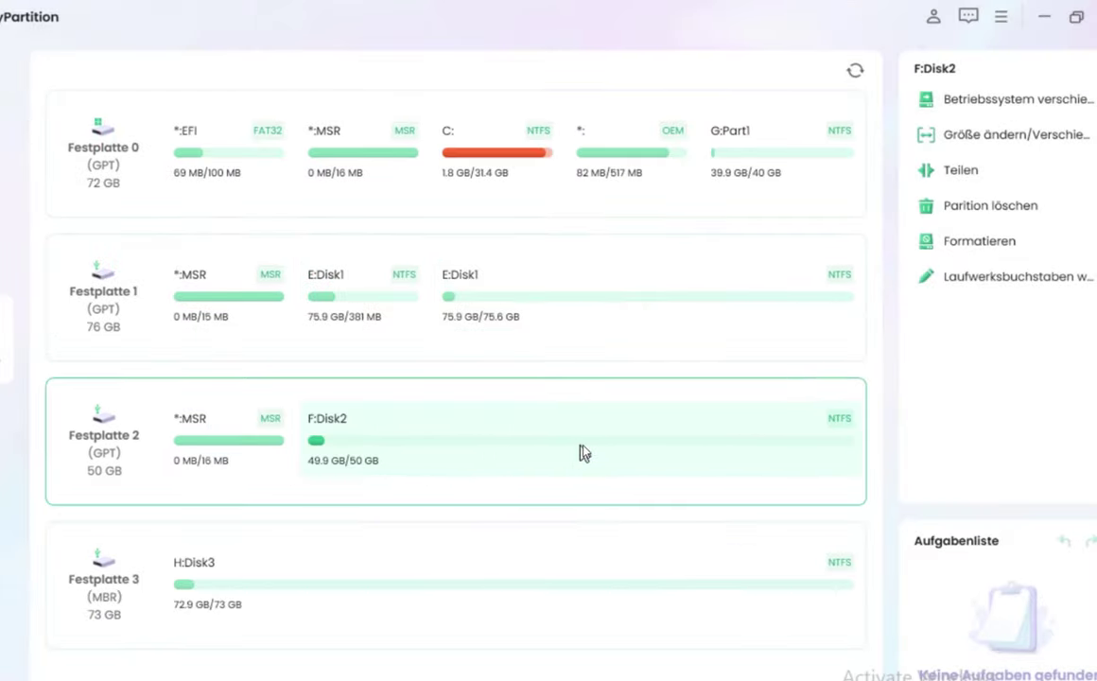
- Inspect the split, delete and format dialogs for F:Disk2, leaving each one without applying anything
left_click(961, 173)
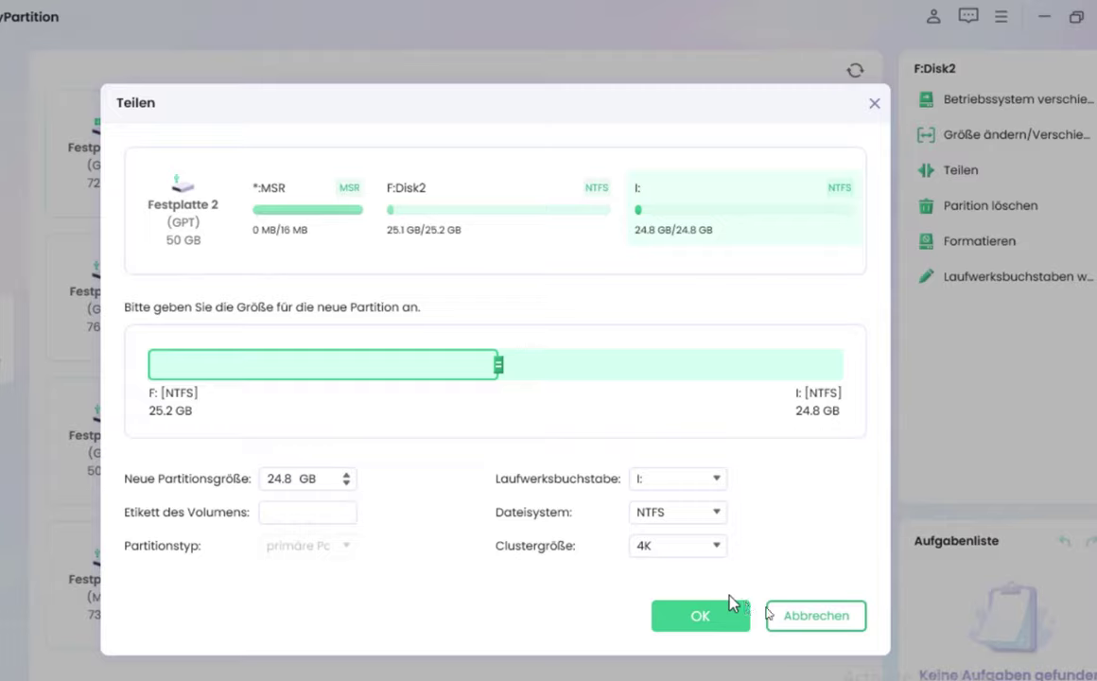
left_click(809, 641)
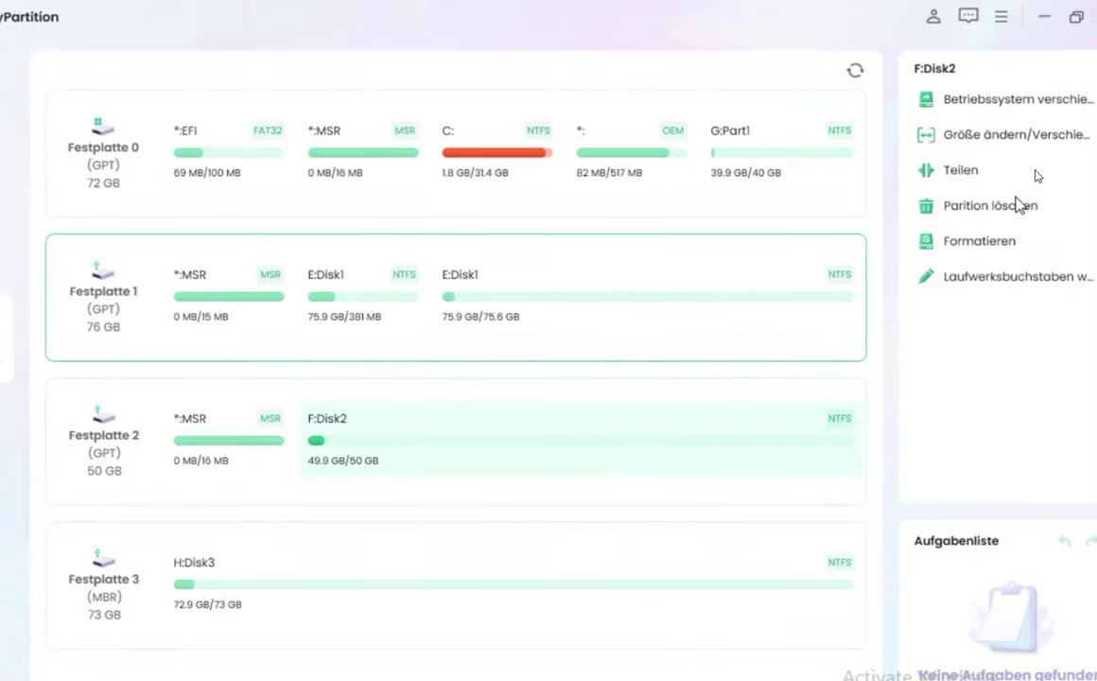
left_click(1018, 204)
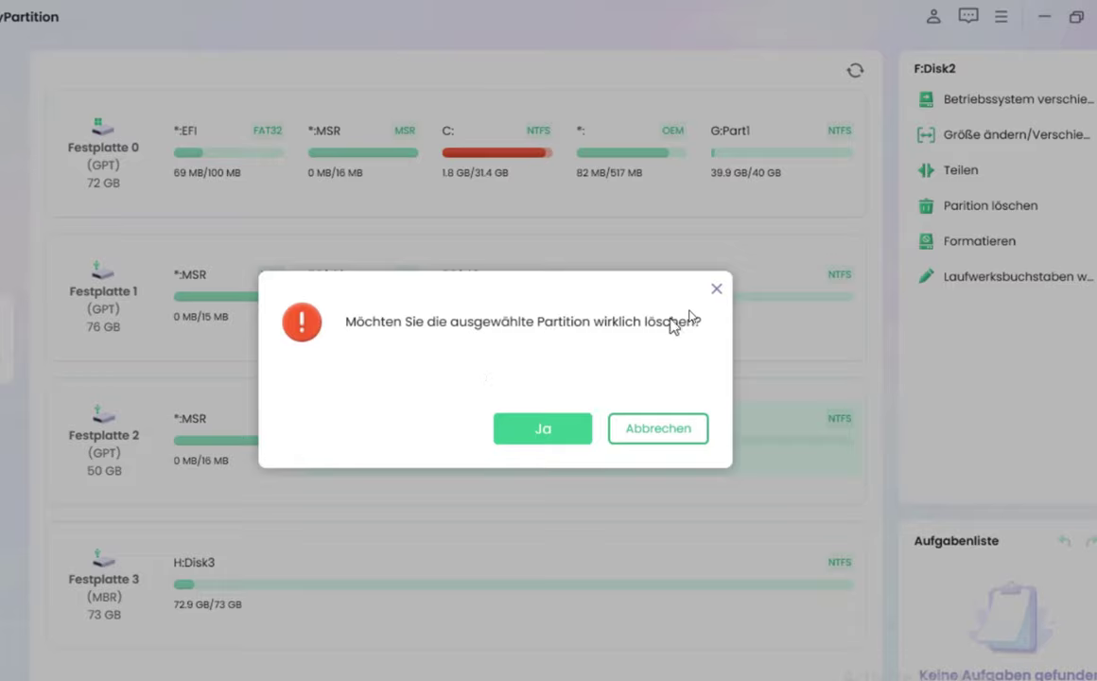
left_click(718, 290)
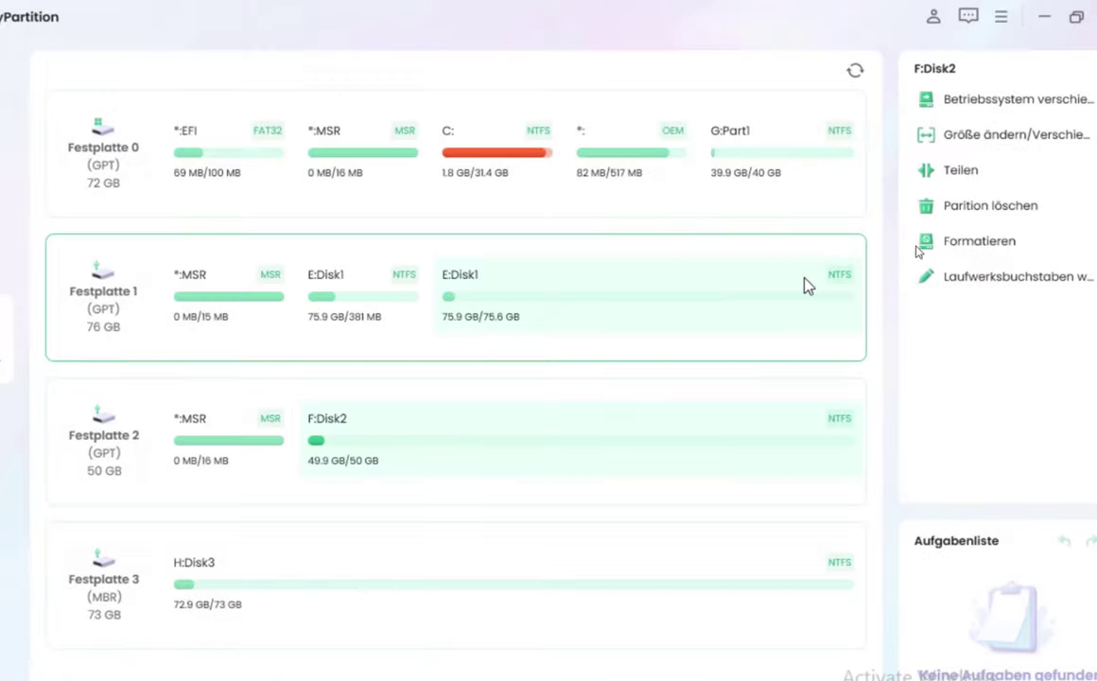
left_click(982, 241)
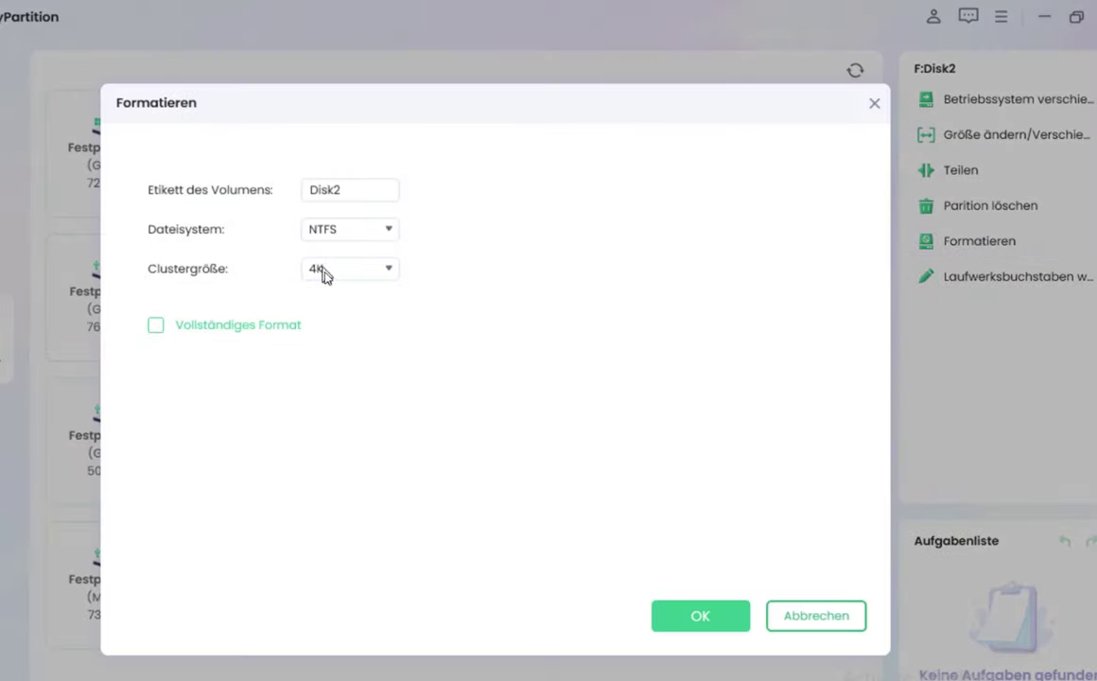
left_click(714, 626)
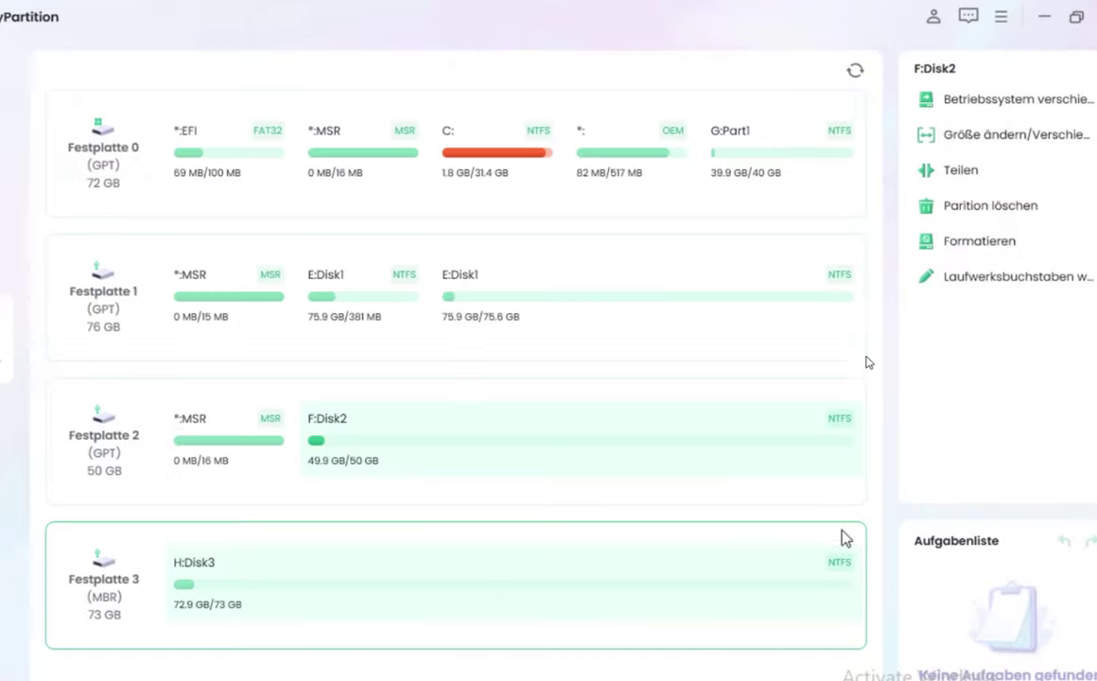
- Change the drive letter of F:Disk2 to X: and execute the pending operation
left_click(983, 286)
left_click(367, 224)
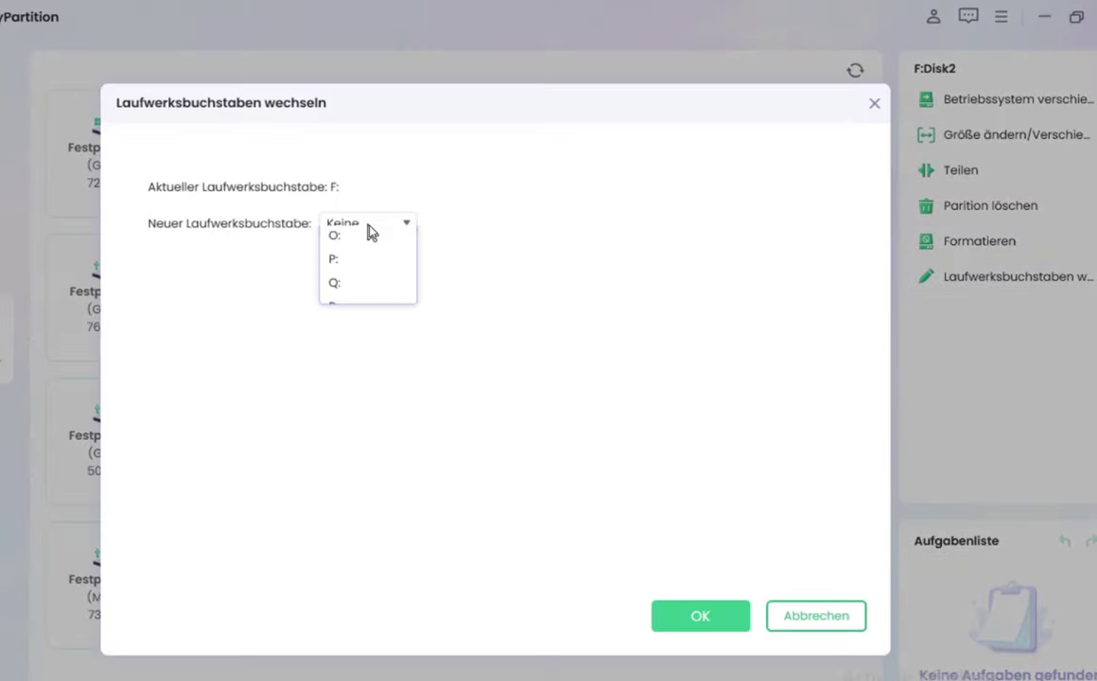
scroll(355, 472, "down", 2)
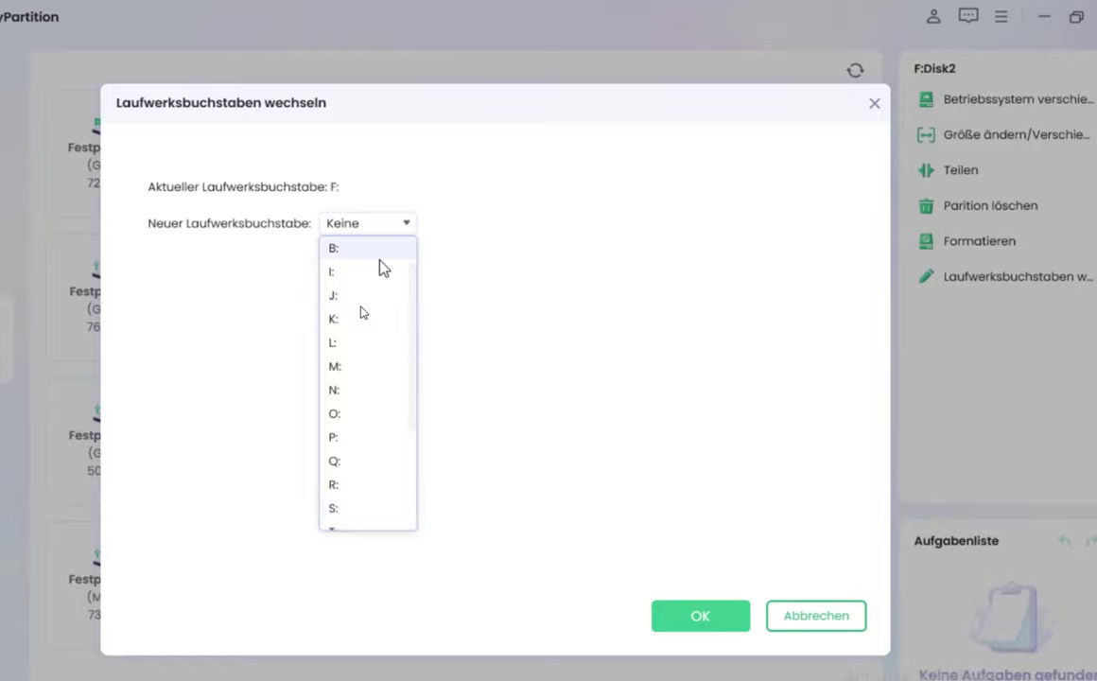
scroll(350, 397, "down", 5)
left_click(345, 465)
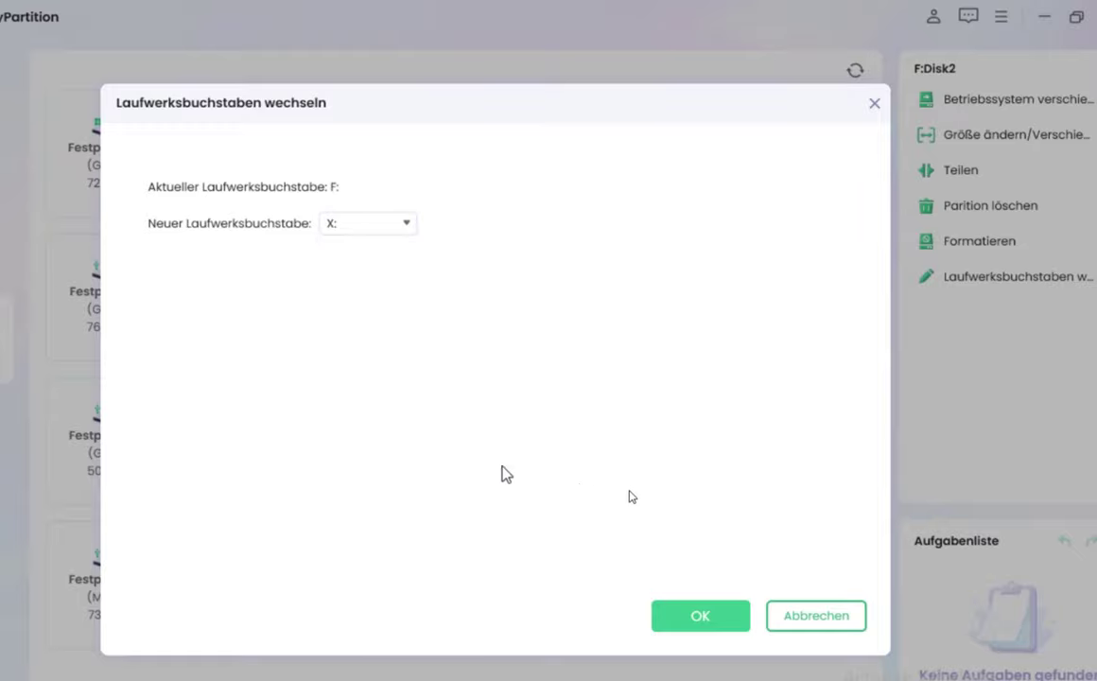
left_click(679, 624)
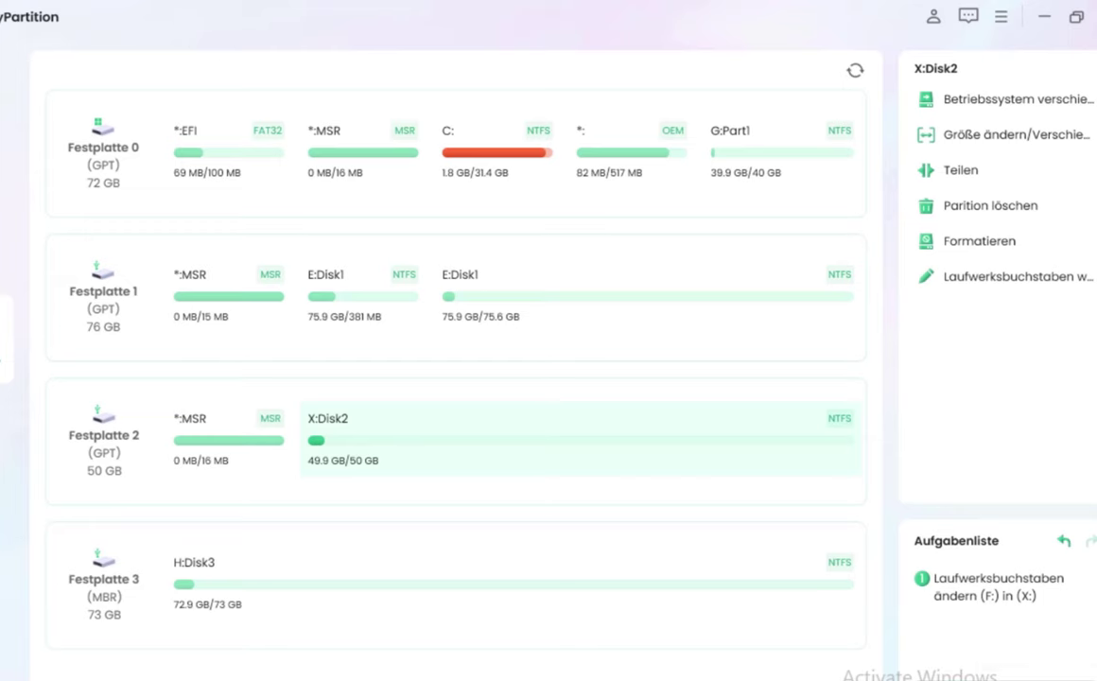
left_click(946, 605)
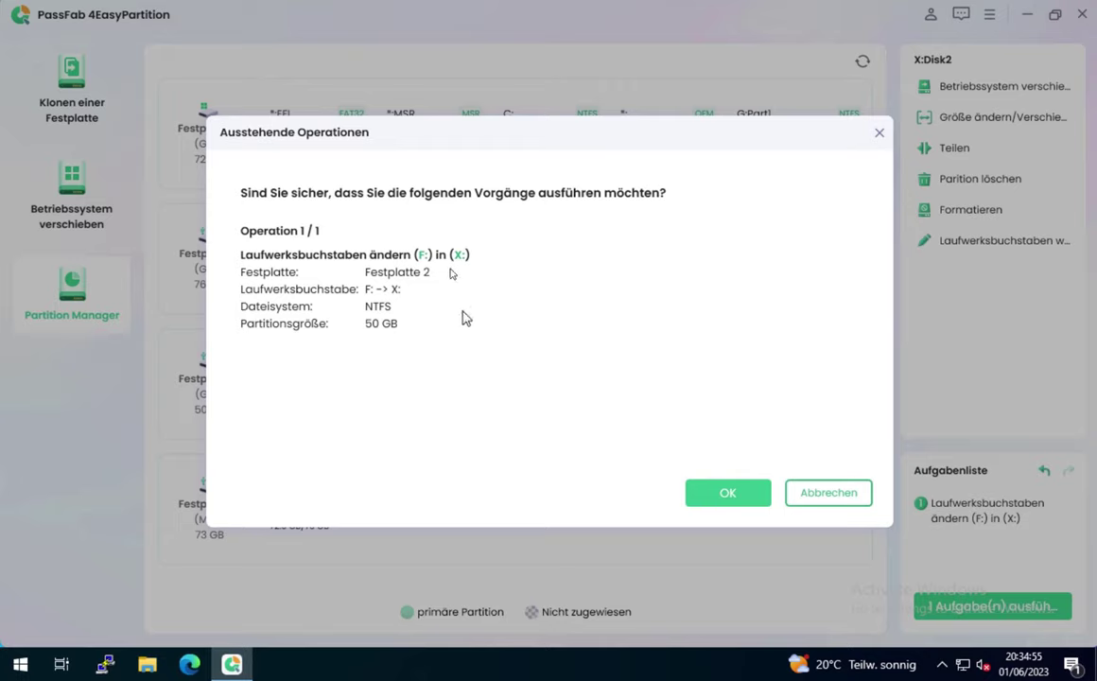
left_click(720, 494)
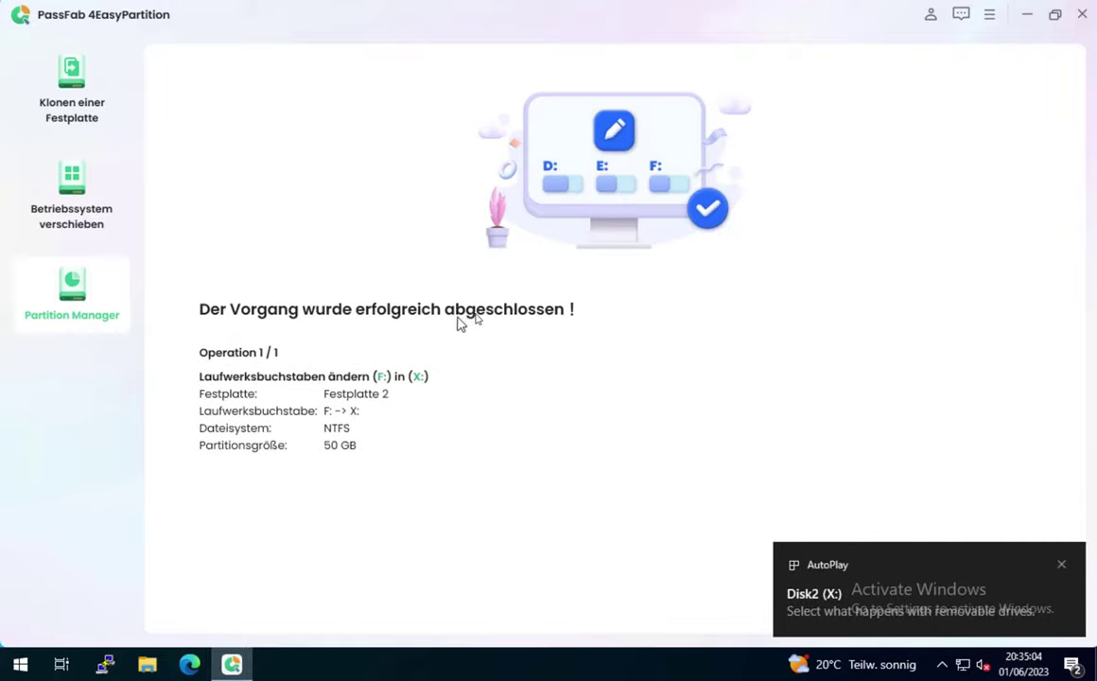
- Switch to File Explorer, open the Disk2 (X:) drive to check its new letter, and minimize the window
left_click(146, 663)
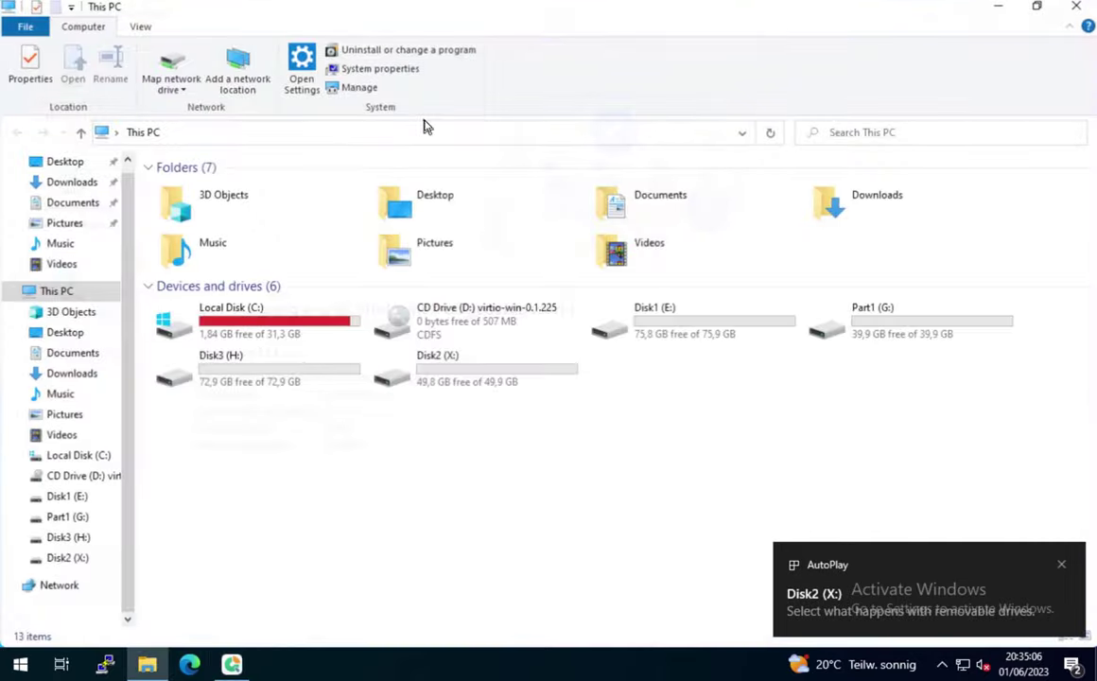
double_click(433, 376)
left_click(17, 131)
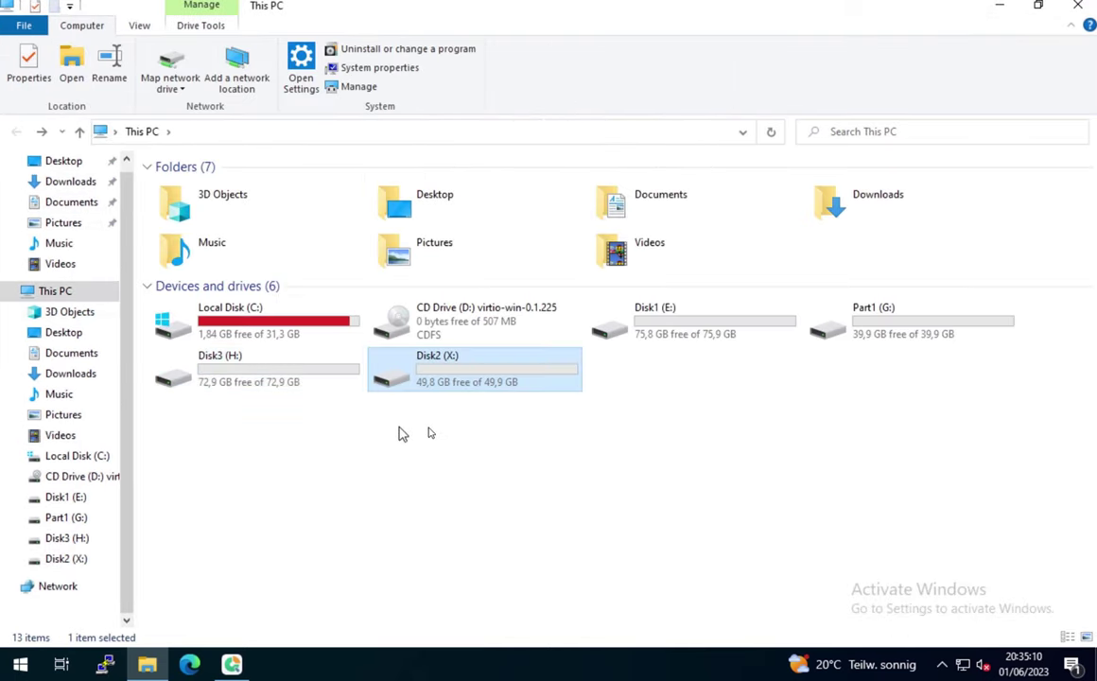
double_click(445, 369)
left_click(990, 7)
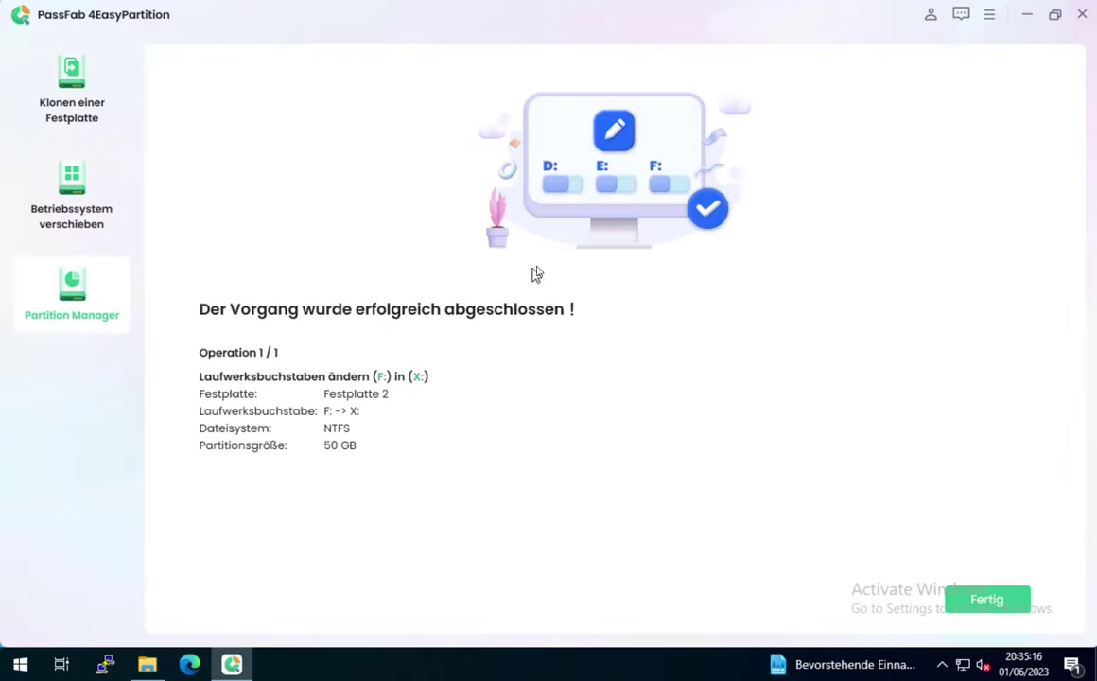
- Revisit the start pages for disk cloning and operating system migration, and minimize PassFab 4EasyPartition
left_click(1026, 16)
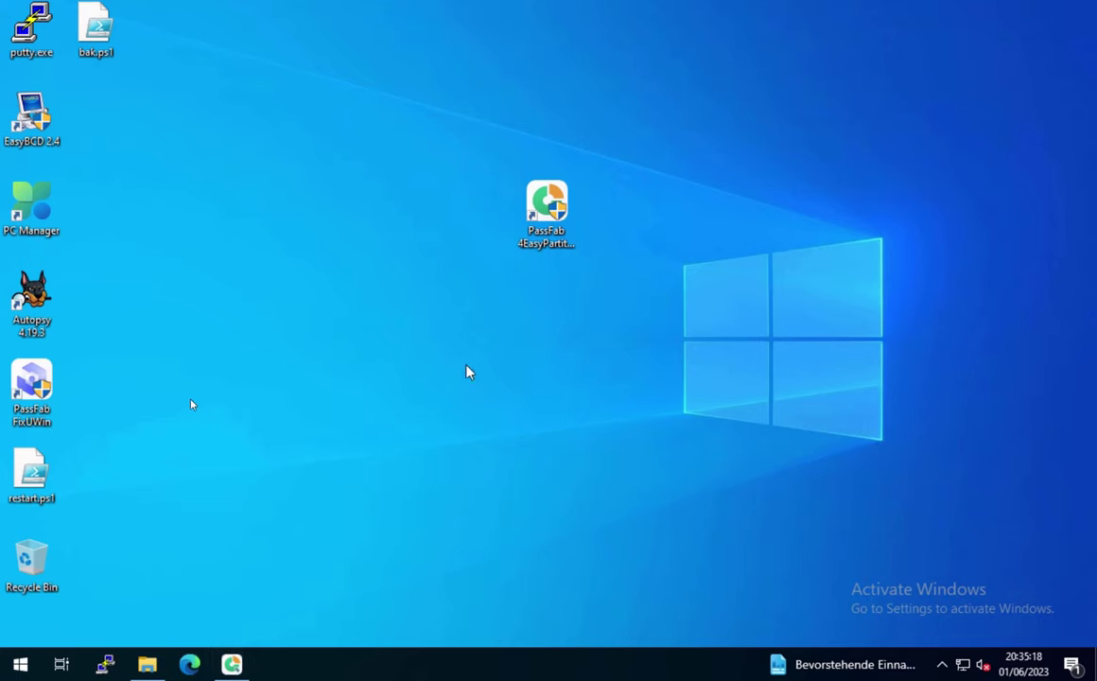
left_click(232, 664)
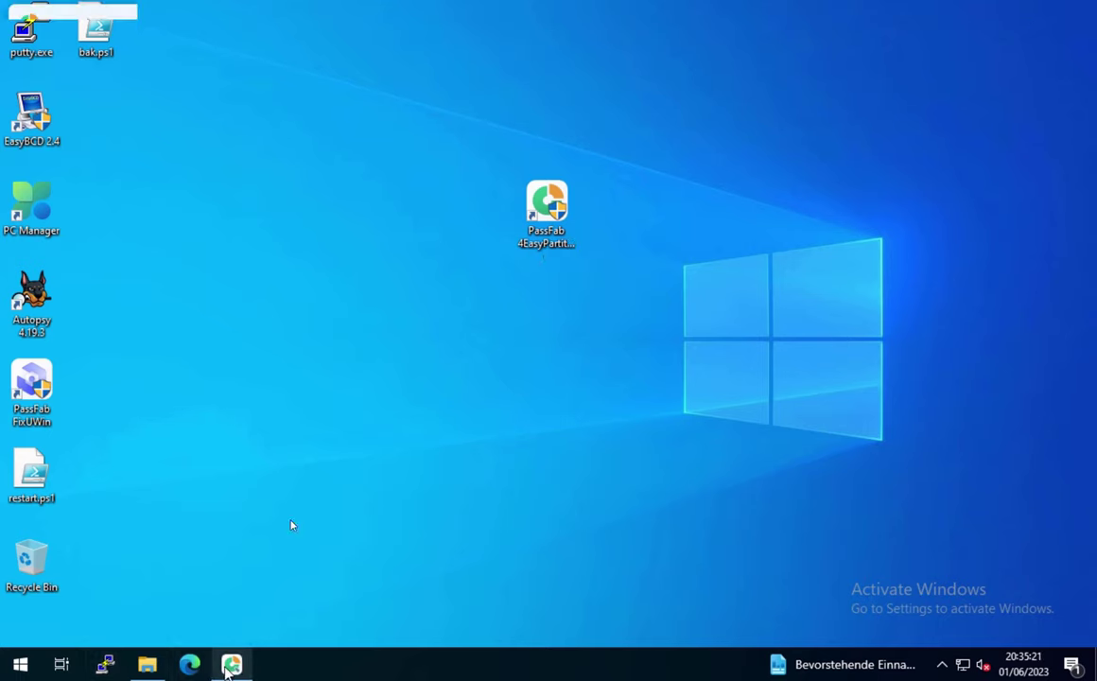
left_click(74, 75)
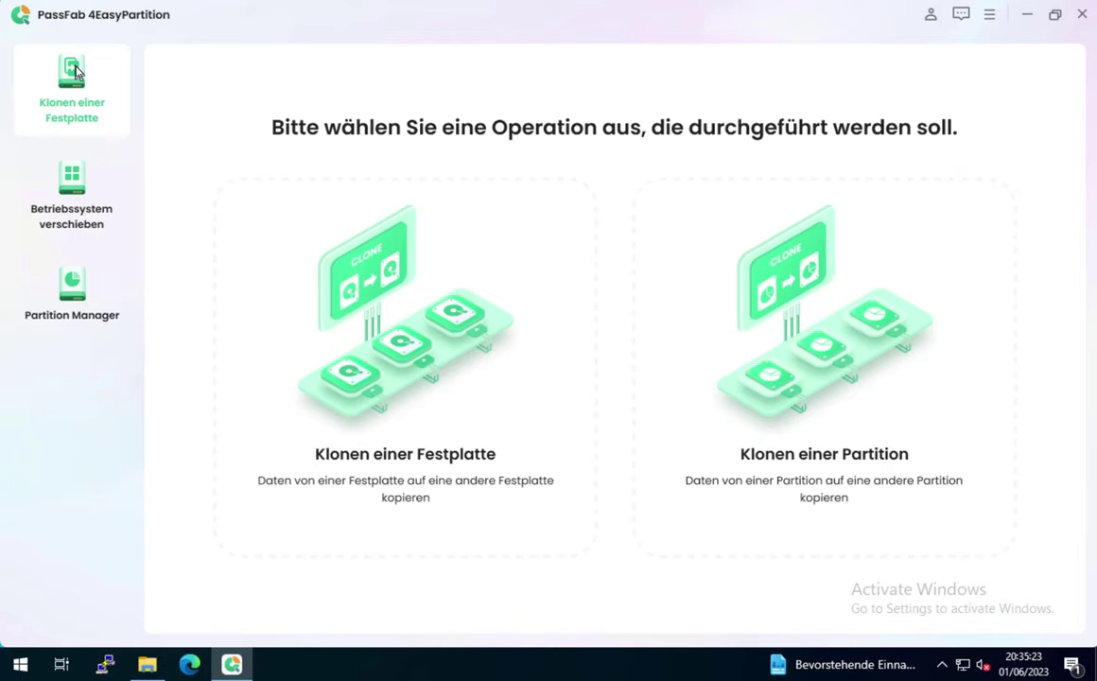
left_click(72, 190)
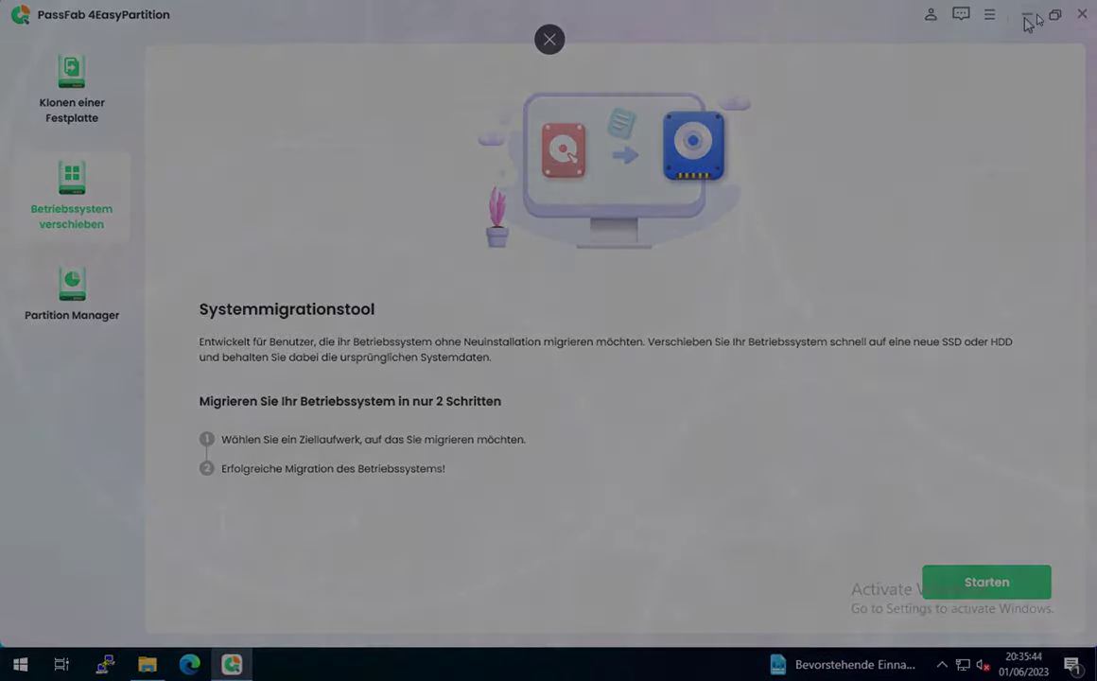
left_click(1026, 17)
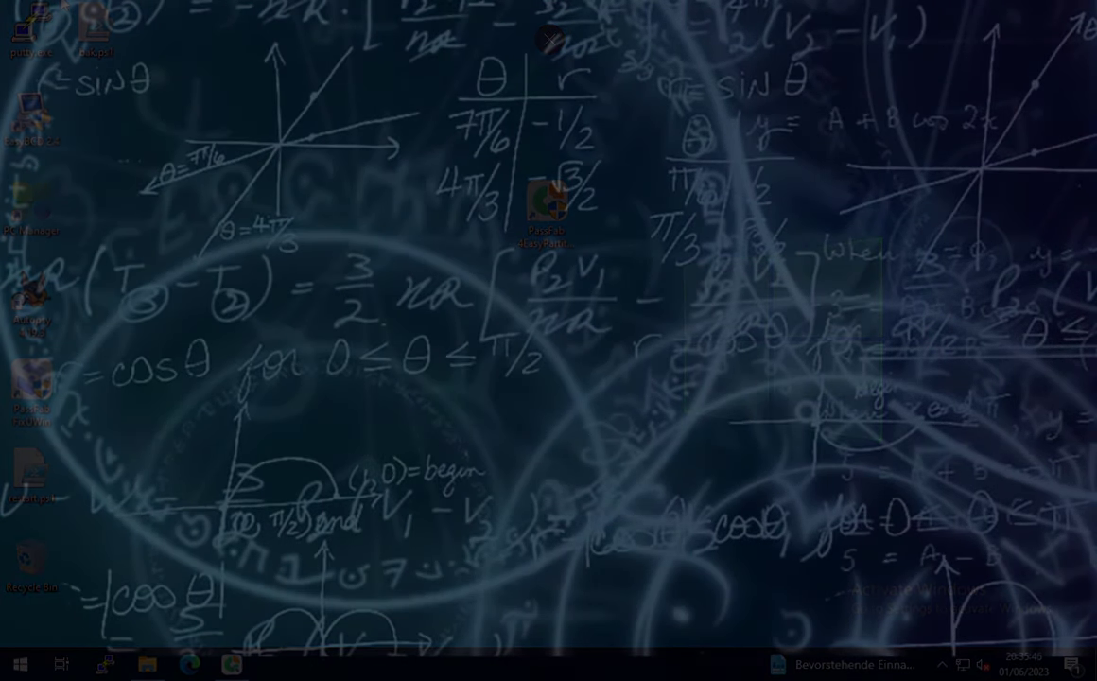